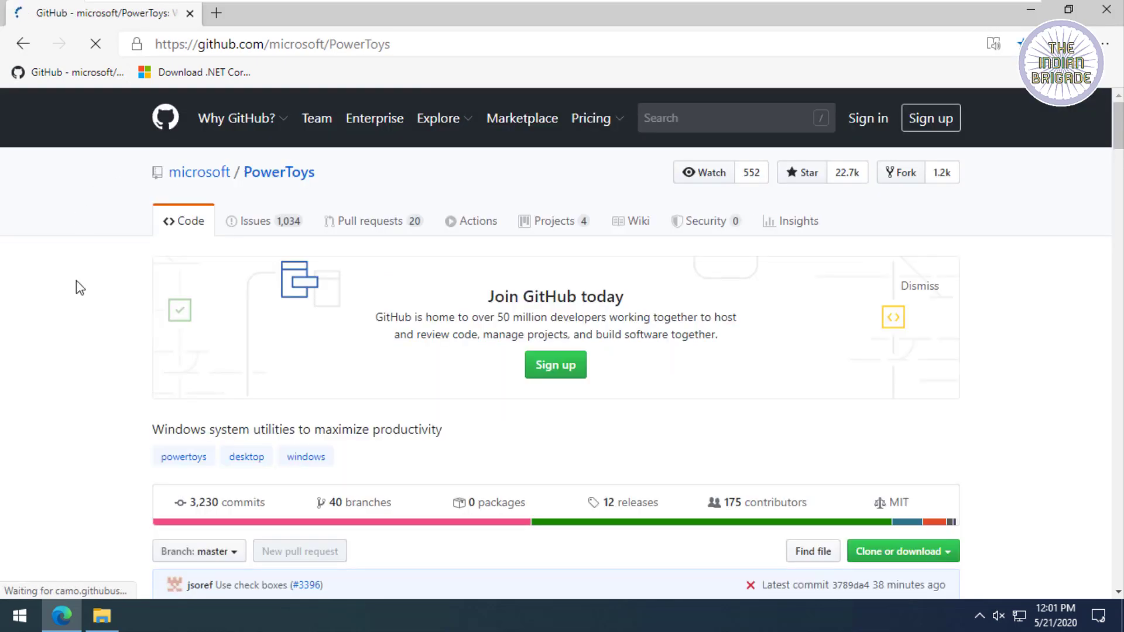
Open the Microsoft PowerToys GitHub releases page linked in the README's MSI installation section.
{"action": "scroll", "coordinate": [73, 299], "scroll_direction": "down", "scroll_amount": 12}
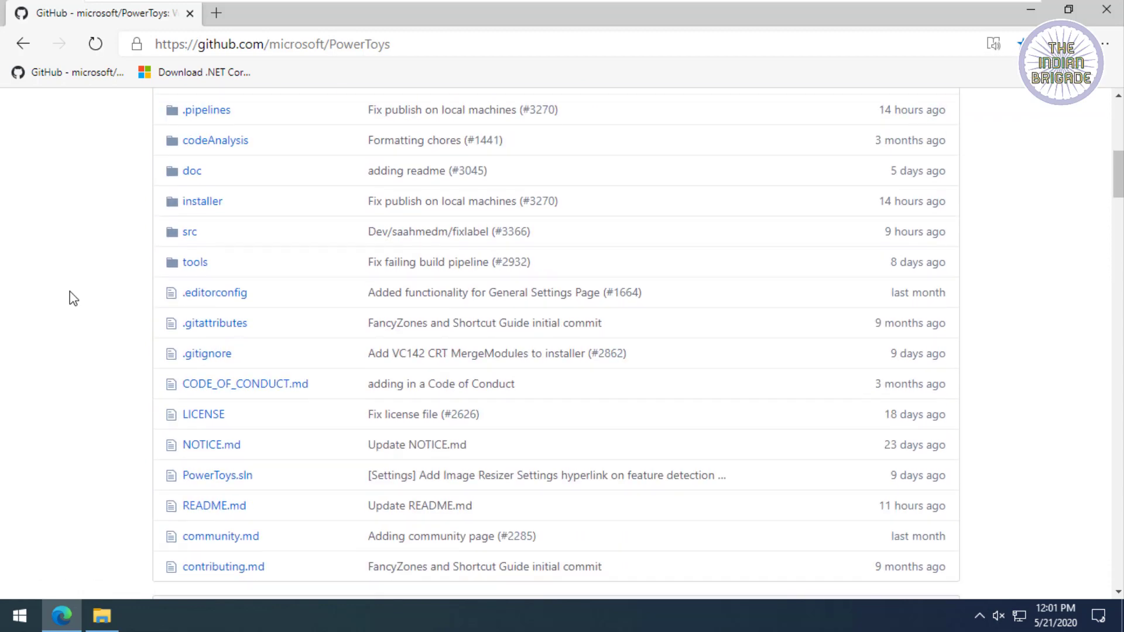
{"action": "scroll", "coordinate": [73, 299], "scroll_direction": "down", "scroll_amount": 8}
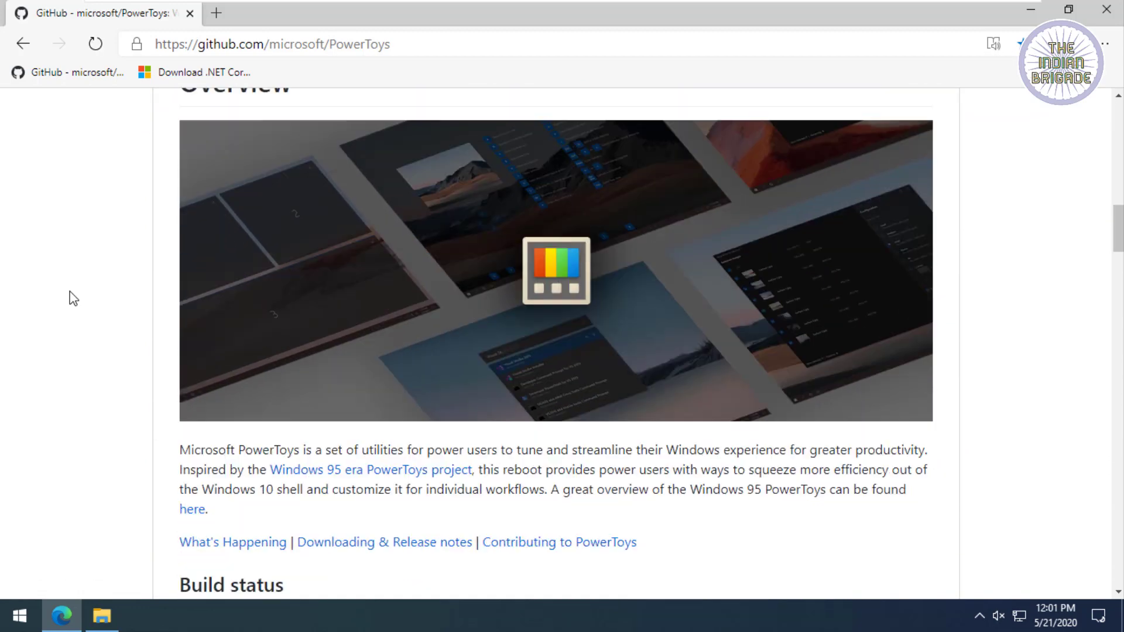
{"action": "scroll", "coordinate": [73, 298], "scroll_direction": "down", "scroll_amount": 4}
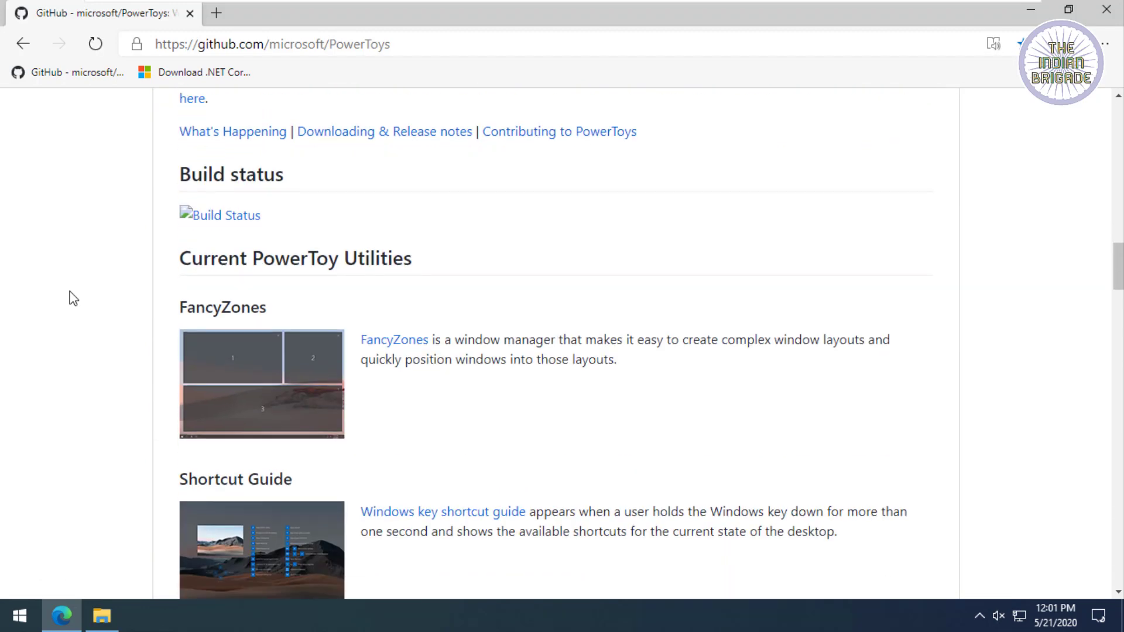
{"action": "scroll", "coordinate": [73, 298], "scroll_direction": "down", "scroll_amount": 10}
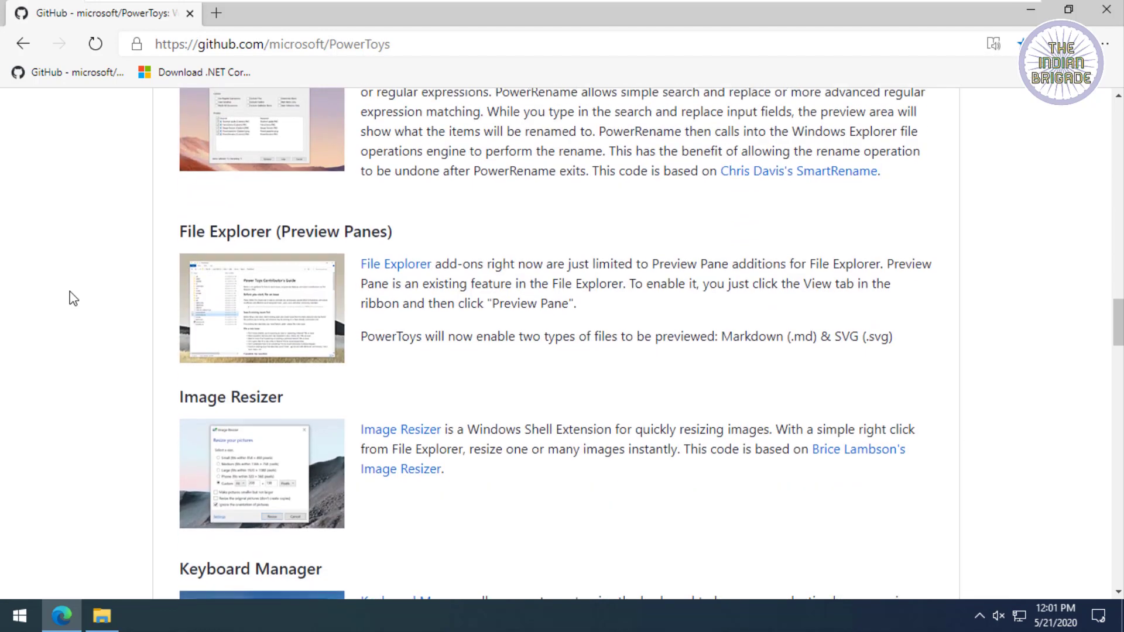
{"action": "scroll", "coordinate": [74, 299], "scroll_direction": "down", "scroll_amount": 8}
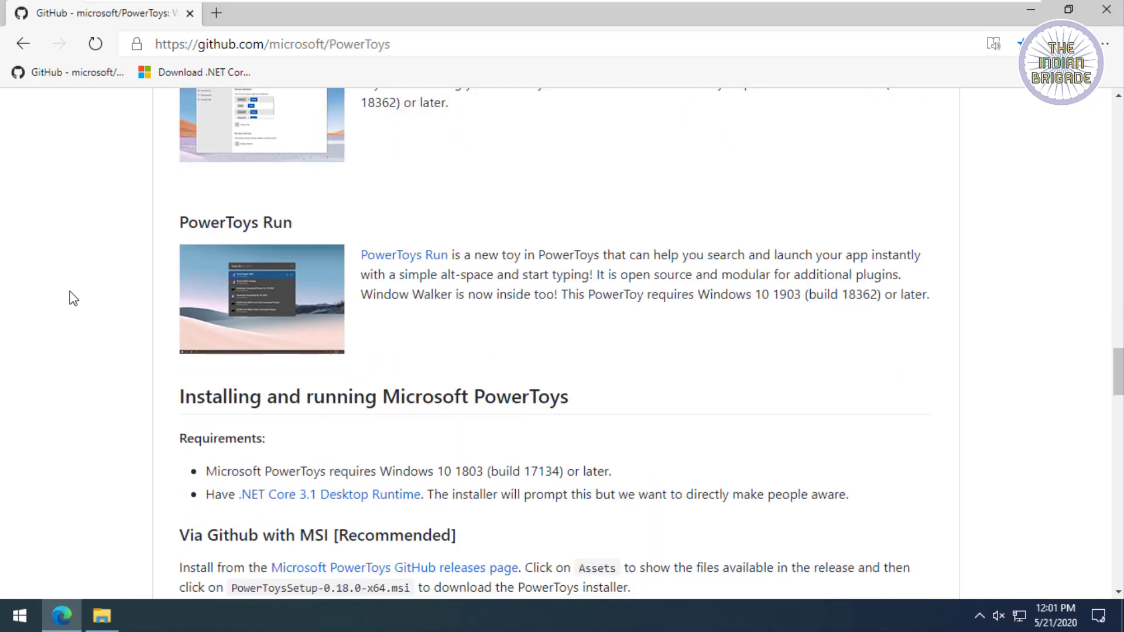
{"action": "scroll", "coordinate": [73, 298], "scroll_direction": "down", "scroll_amount": 1}
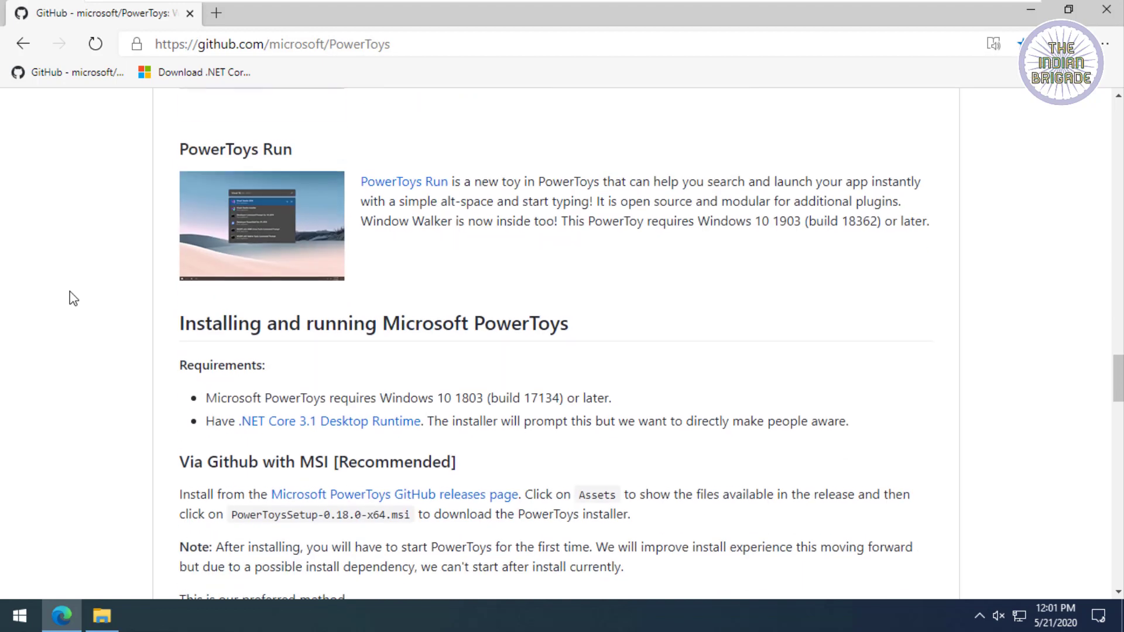
{"action": "left_click", "coordinate": [384, 497]}
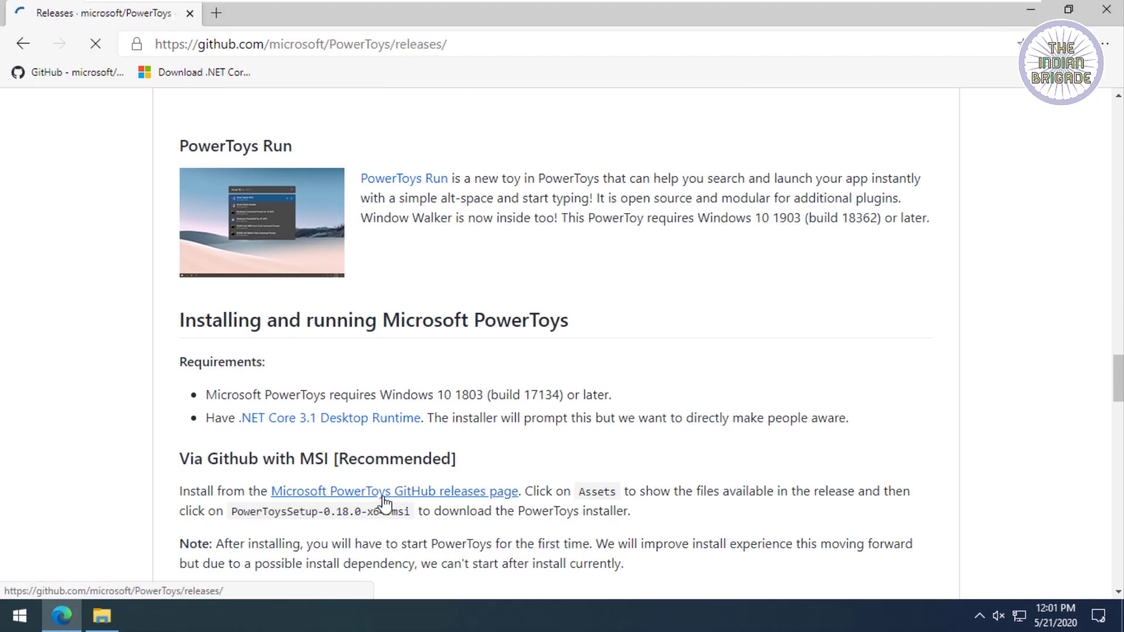
Locate the PowerToysSetup-0.18.0-x64.msi installer among the assets of Release v0.18.0.
{"action": "scroll", "coordinate": [15, 377], "scroll_direction": "down", "scroll_amount": 3}
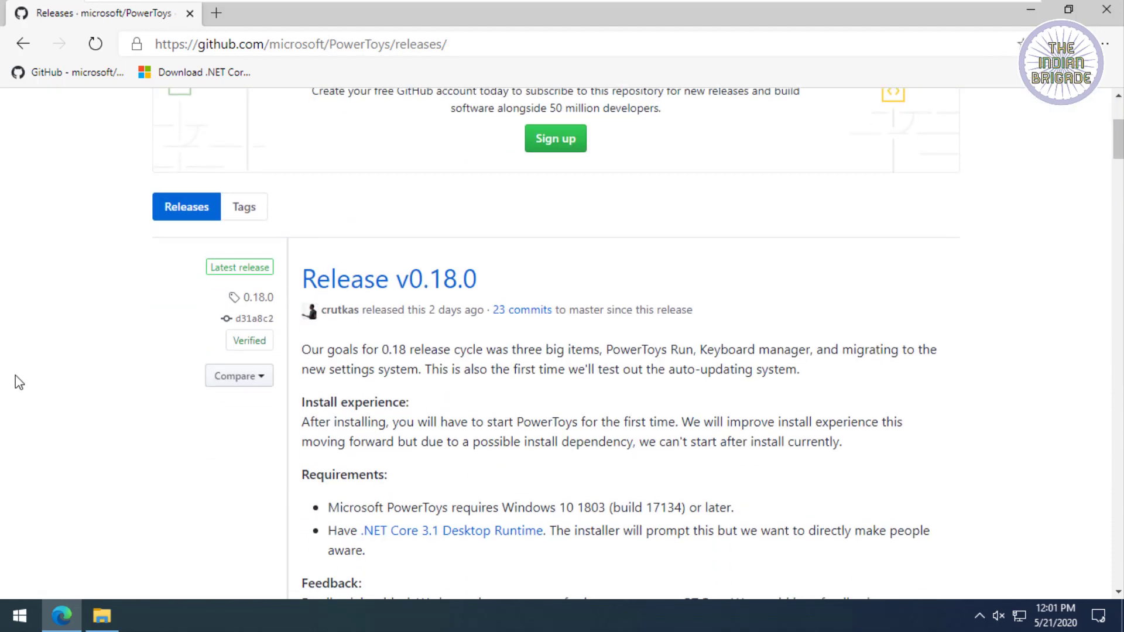
{"action": "scroll", "coordinate": [16, 376], "scroll_direction": "down", "scroll_amount": 1}
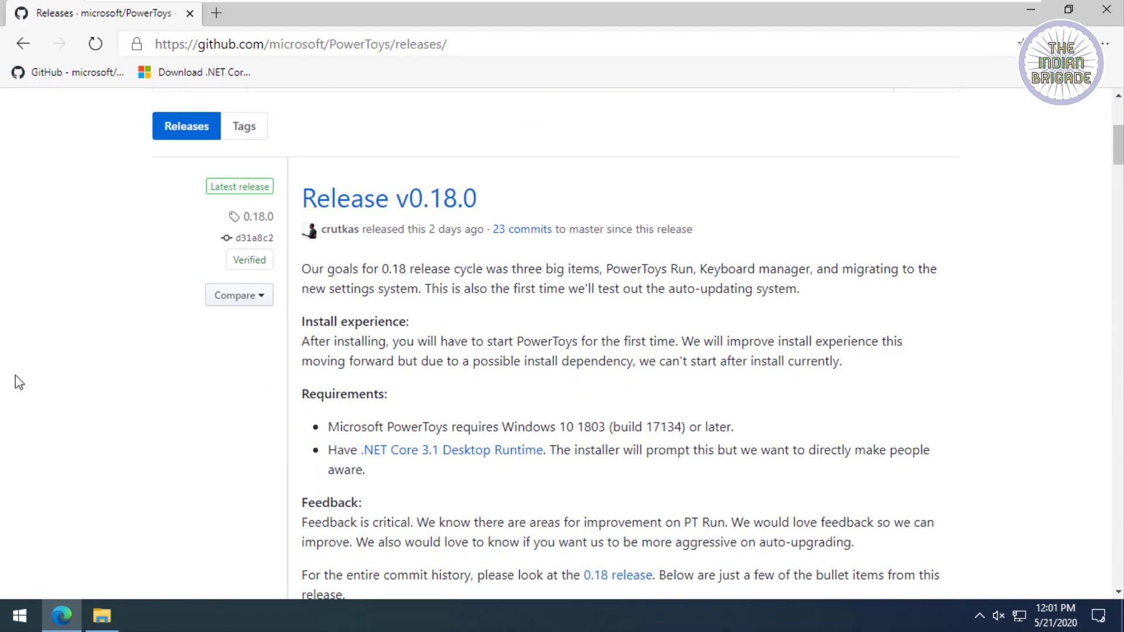
{"action": "scroll", "coordinate": [16, 380], "scroll_direction": "down", "scroll_amount": 6}
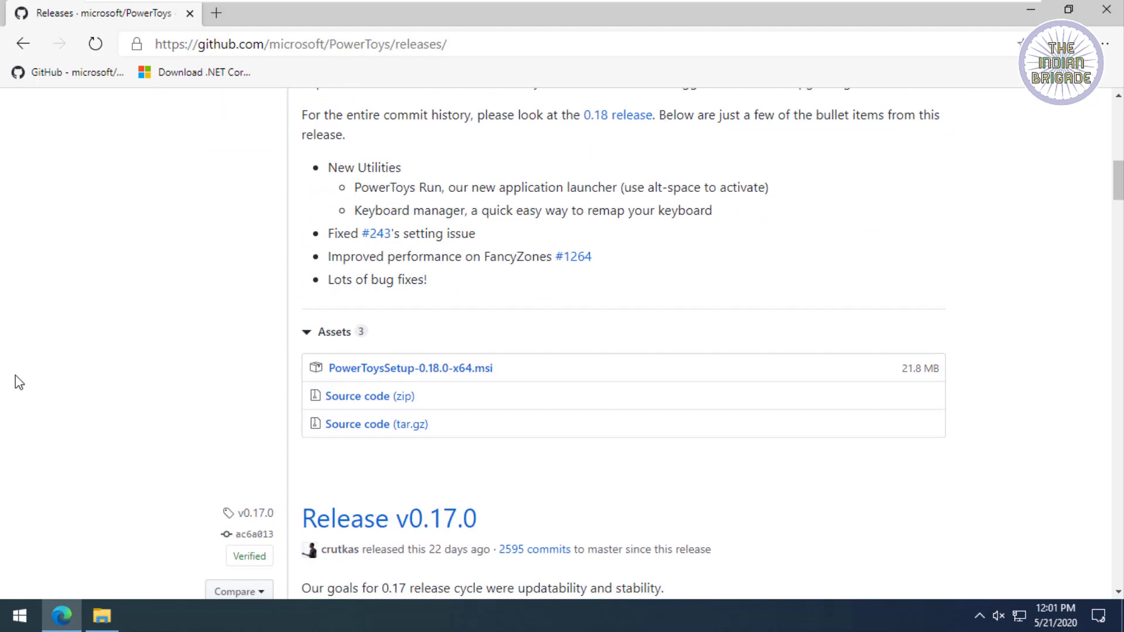
{"action": "left_click", "coordinate": [431, 372]}
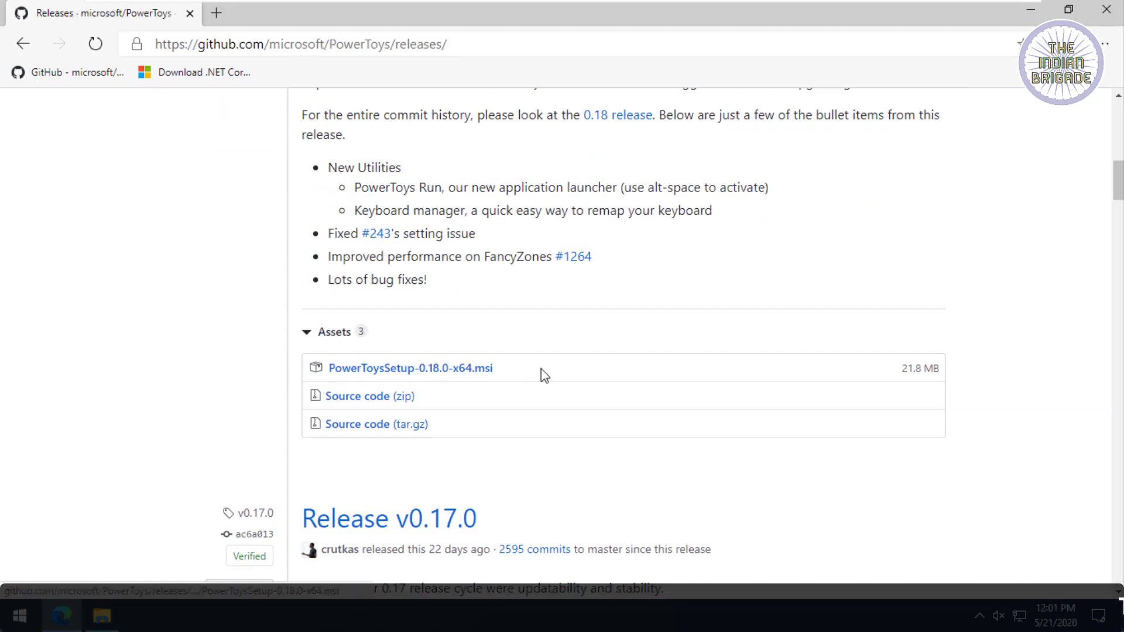
Open the bookmarked .NET Core download page in a new tab and find the .NET Core 3.1 Desktop Runtime 3.1.4 installers.
{"action": "left_click", "coordinate": [222, 15]}
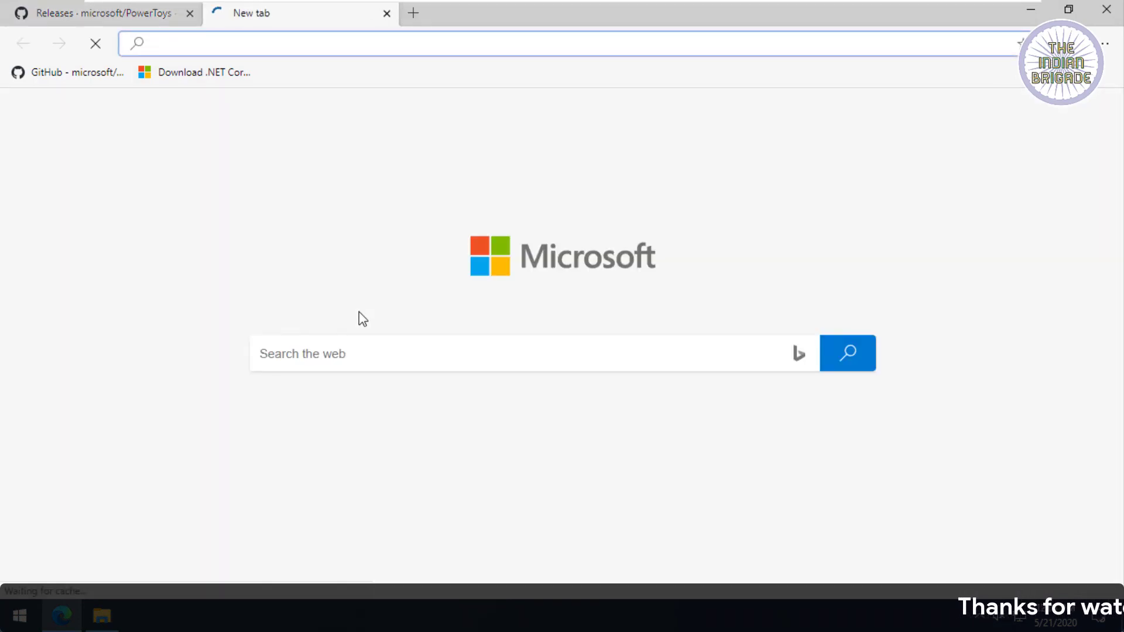
{"action": "left_click", "coordinate": [225, 70]}
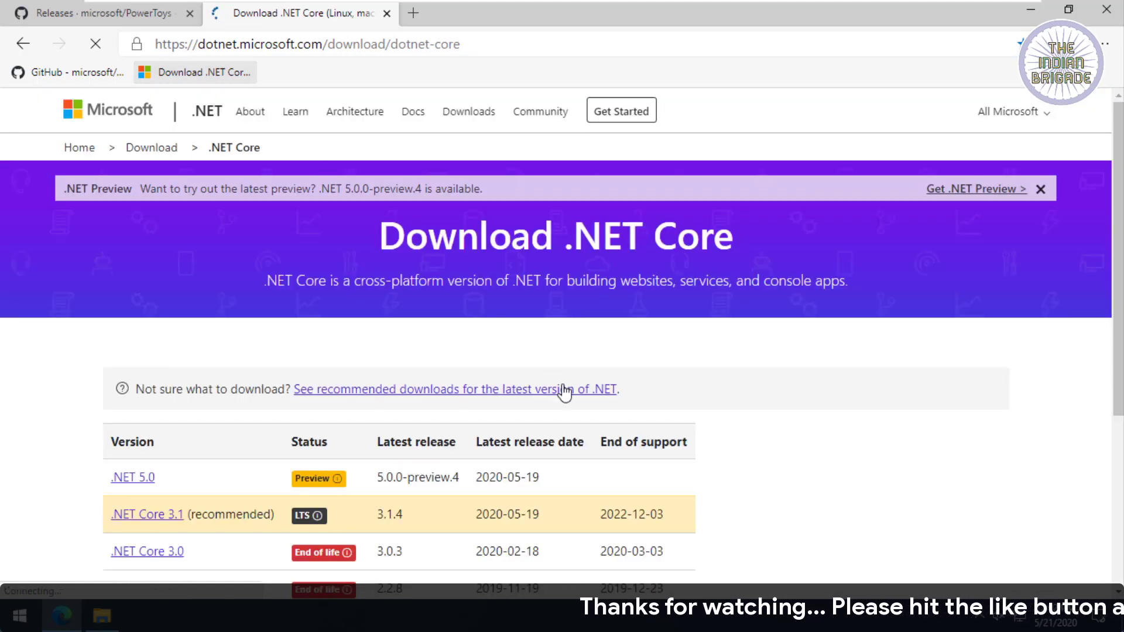
{"action": "scroll", "coordinate": [46, 491], "scroll_direction": "down", "scroll_amount": 1}
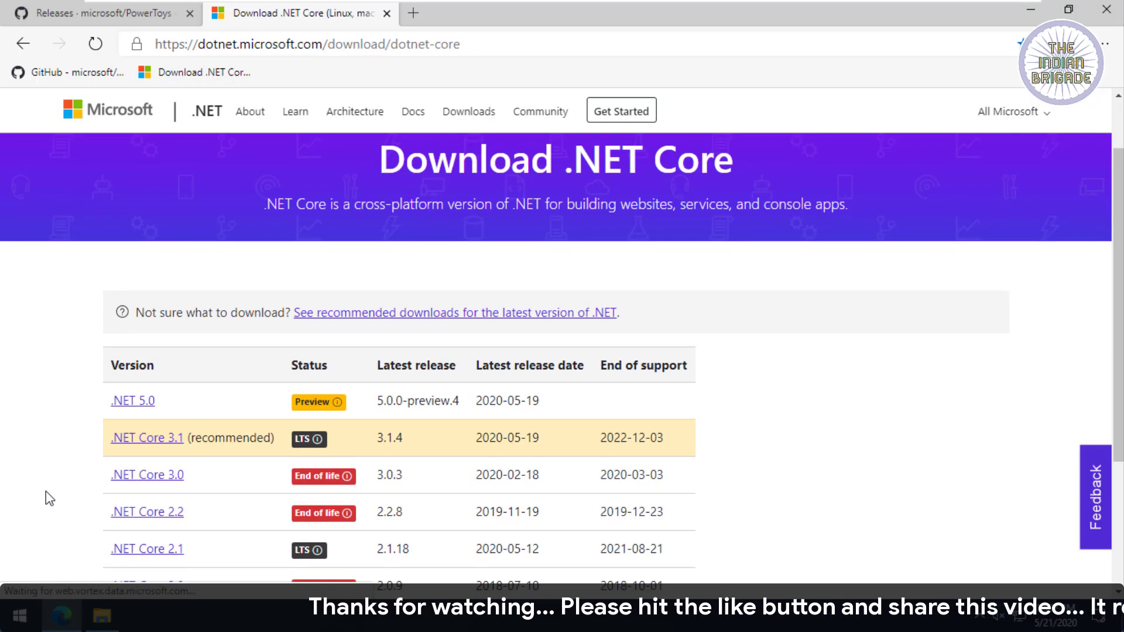
{"action": "left_click", "coordinate": [131, 439]}
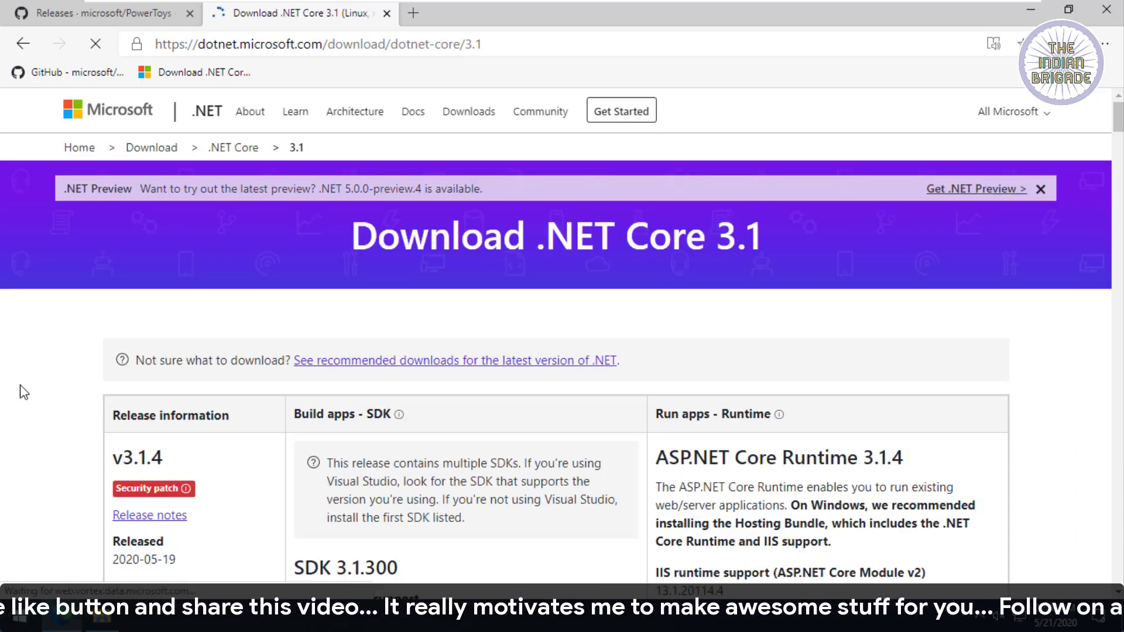
{"action": "scroll", "coordinate": [24, 392], "scroll_direction": "down", "scroll_amount": 3}
{"action": "scroll", "coordinate": [23, 392], "scroll_direction": "down", "scroll_amount": 4}
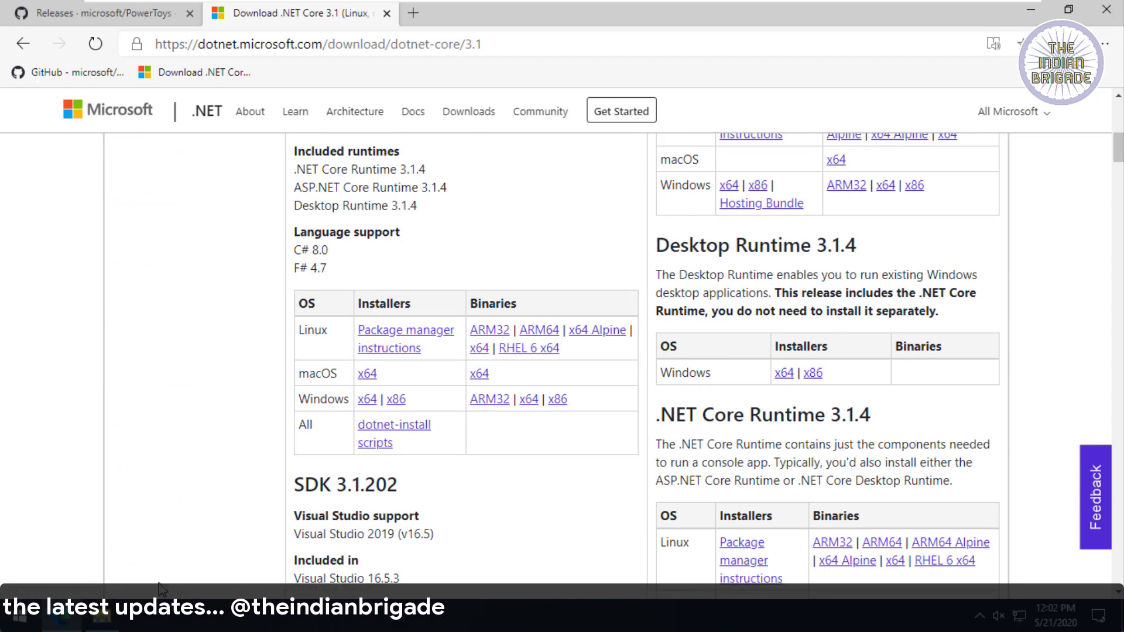
Switch to File Explorer and launch PowerToysSetup-0.18.0-x64.msi from Local Disk (D:).
{"action": "left_click", "coordinate": [102, 625]}
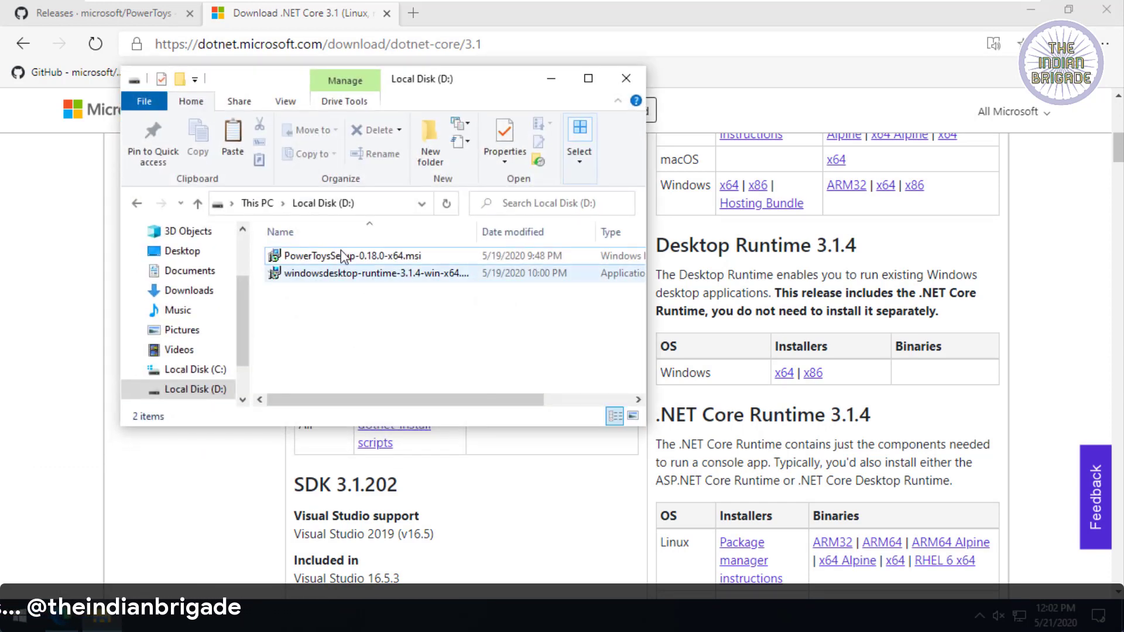
{"action": "left_click", "coordinate": [355, 257]}
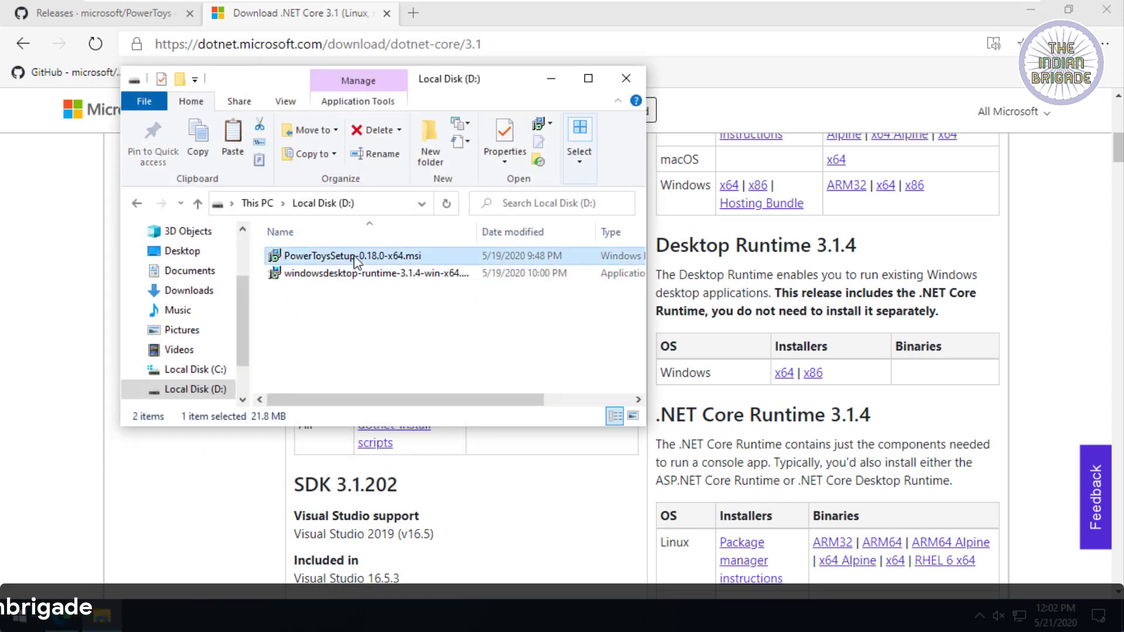
{"action": "double_click", "coordinate": [355, 258]}
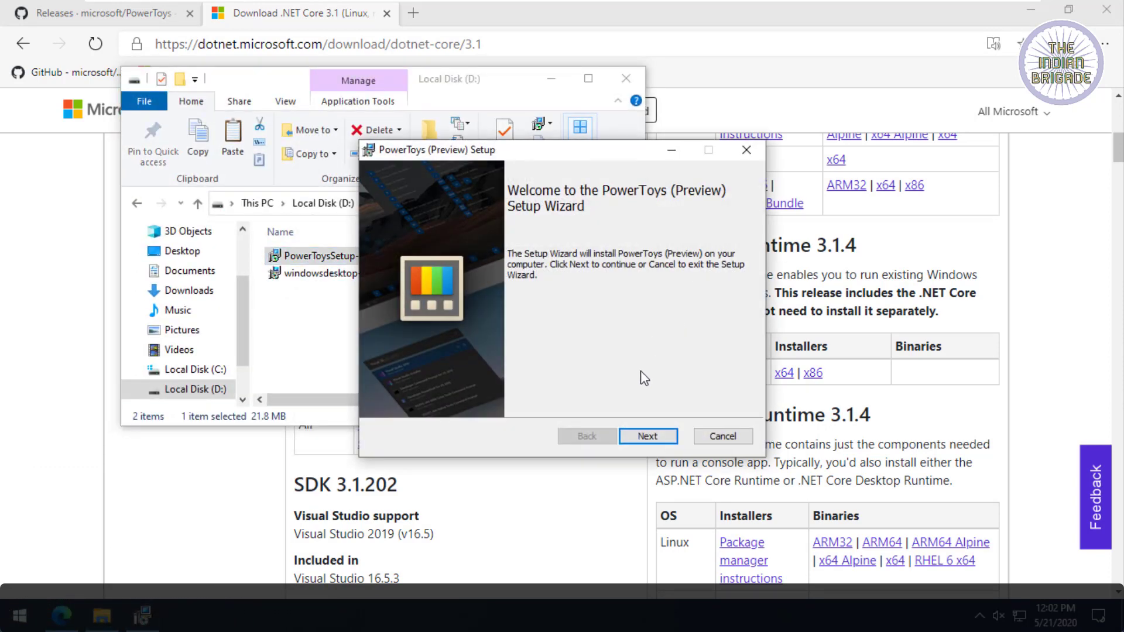
Install PowerToys (Preview) to C:\Program Files\PowerToys\ with the desktop shortcut and automatic start at logon enabled, allowing the administrator changes.
{"action": "left_click", "coordinate": [648, 437]}
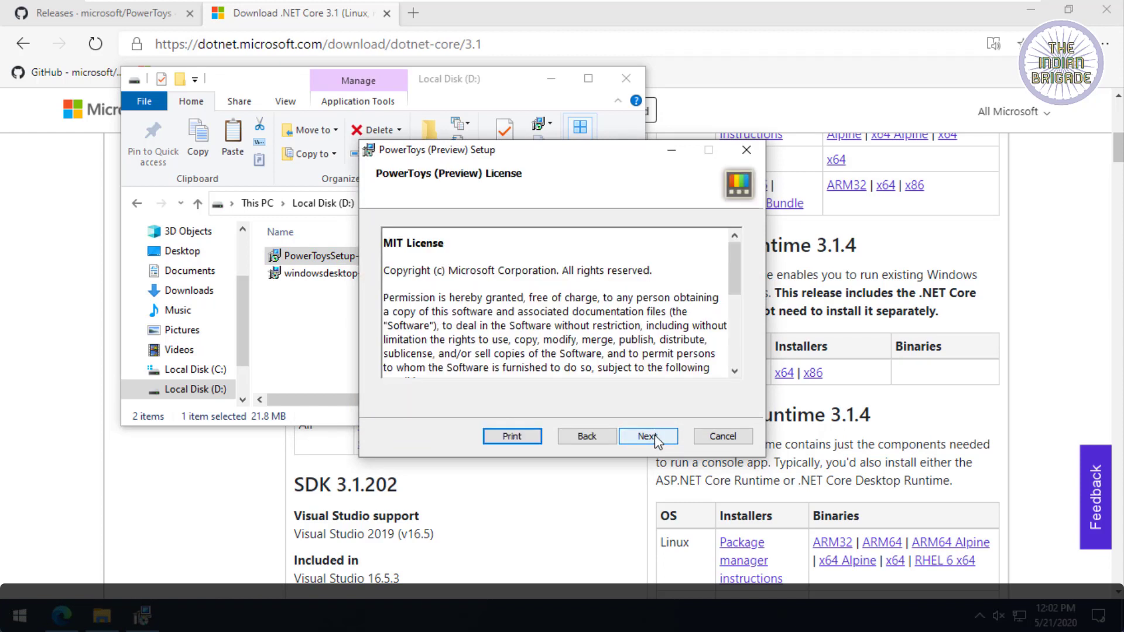
{"action": "left_click", "coordinate": [655, 439]}
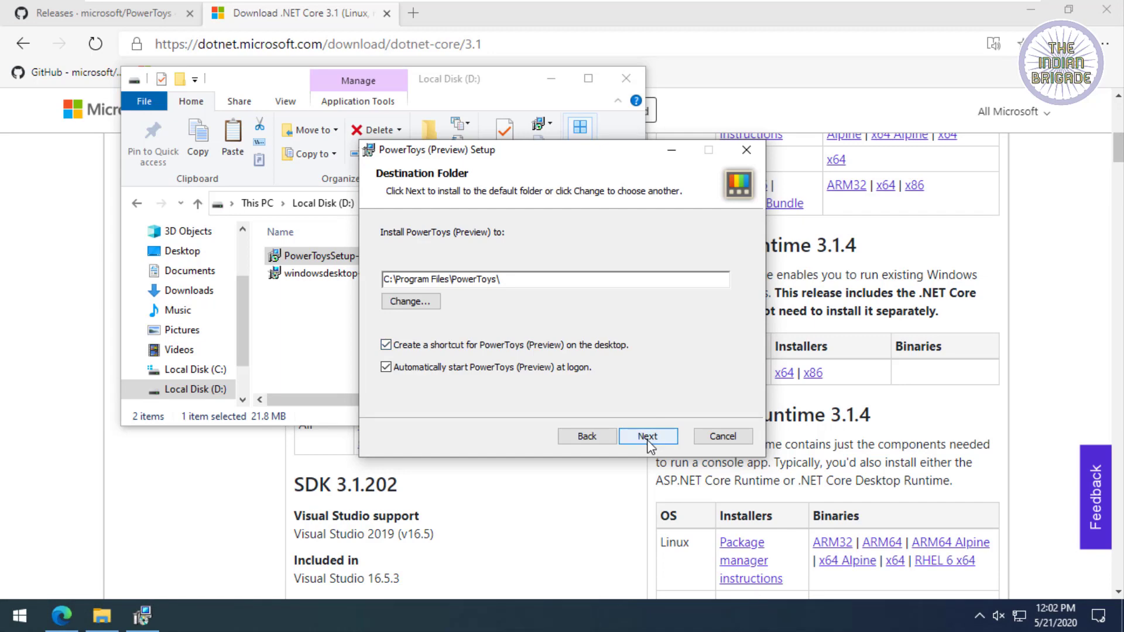
{"action": "left_click", "coordinate": [648, 436]}
{"action": "left_click", "coordinate": [649, 441]}
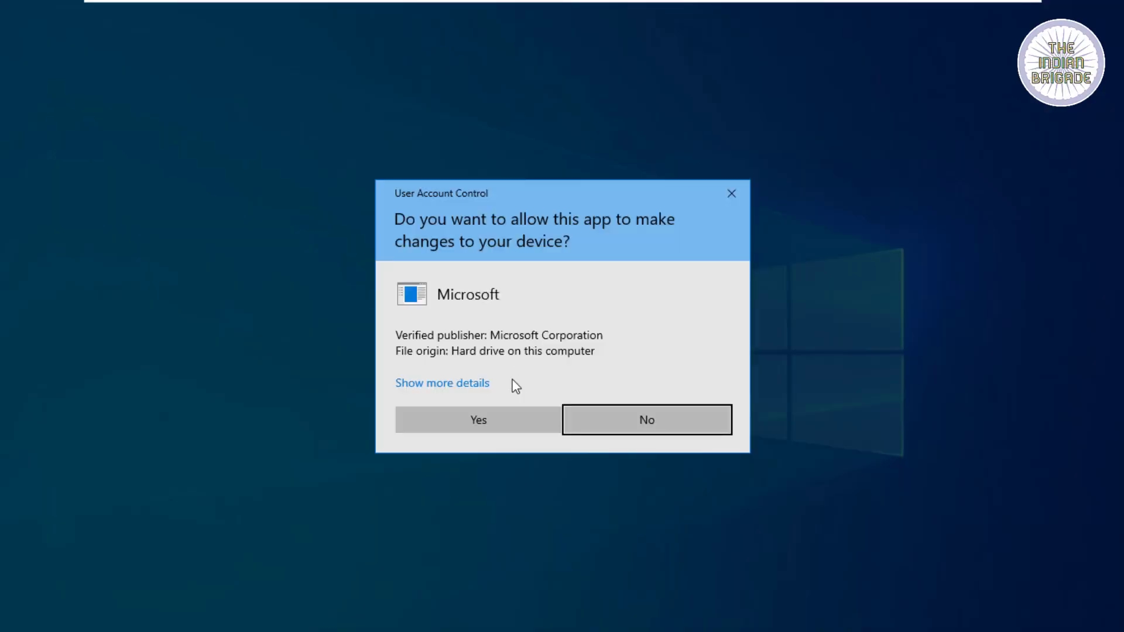
{"action": "left_click", "coordinate": [500, 420]}
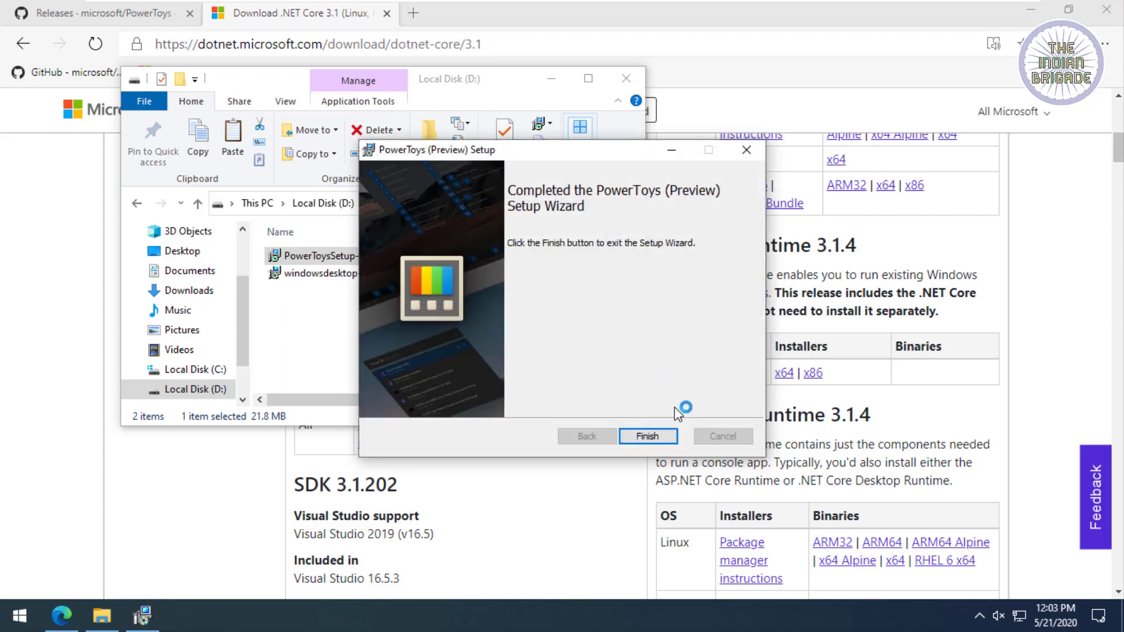
{"action": "left_click", "coordinate": [661, 436]}
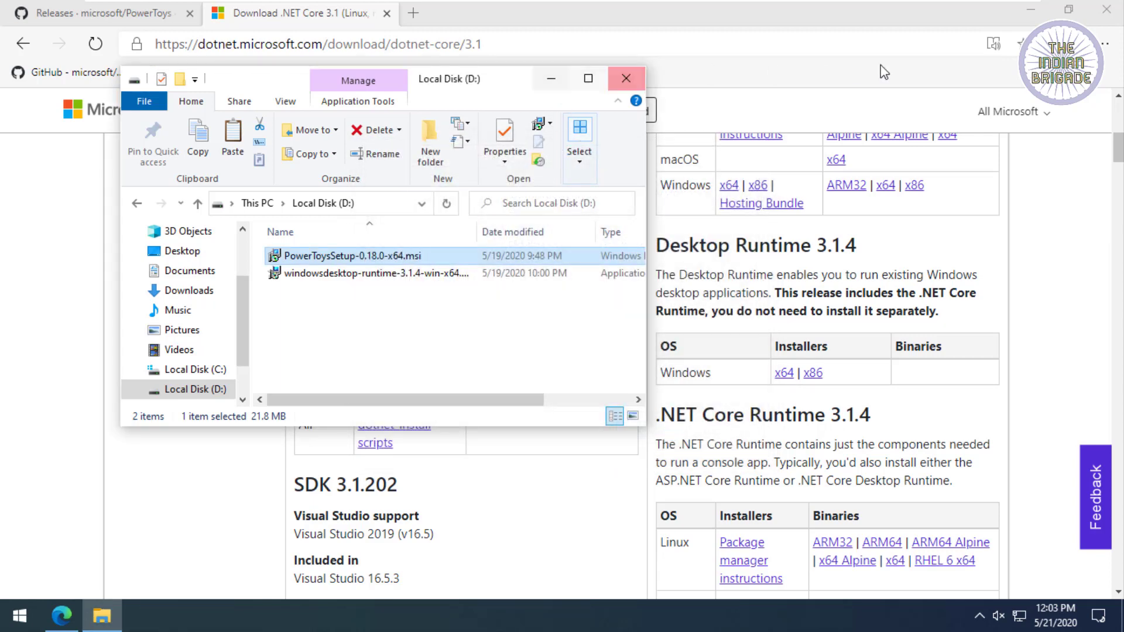
Minimize the browser and move the Local Disk (D:) window clear of the desktop icons.
{"action": "left_click", "coordinate": [1032, 10]}
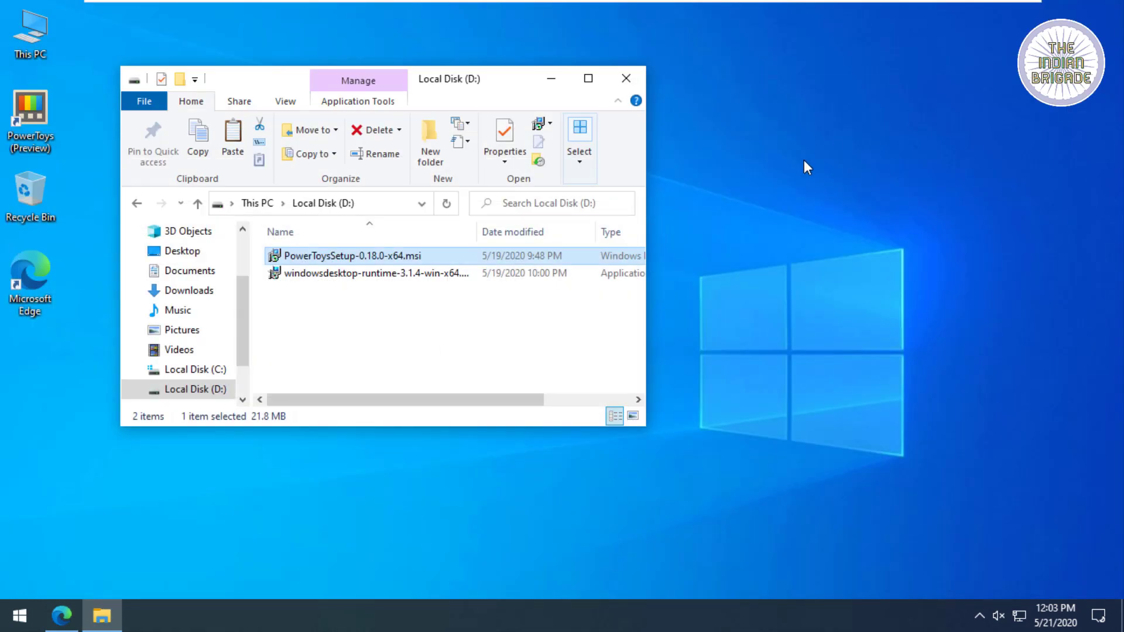
{"action": "left_click_drag", "start_coordinate": [448, 82], "coordinate": [712, 111]}
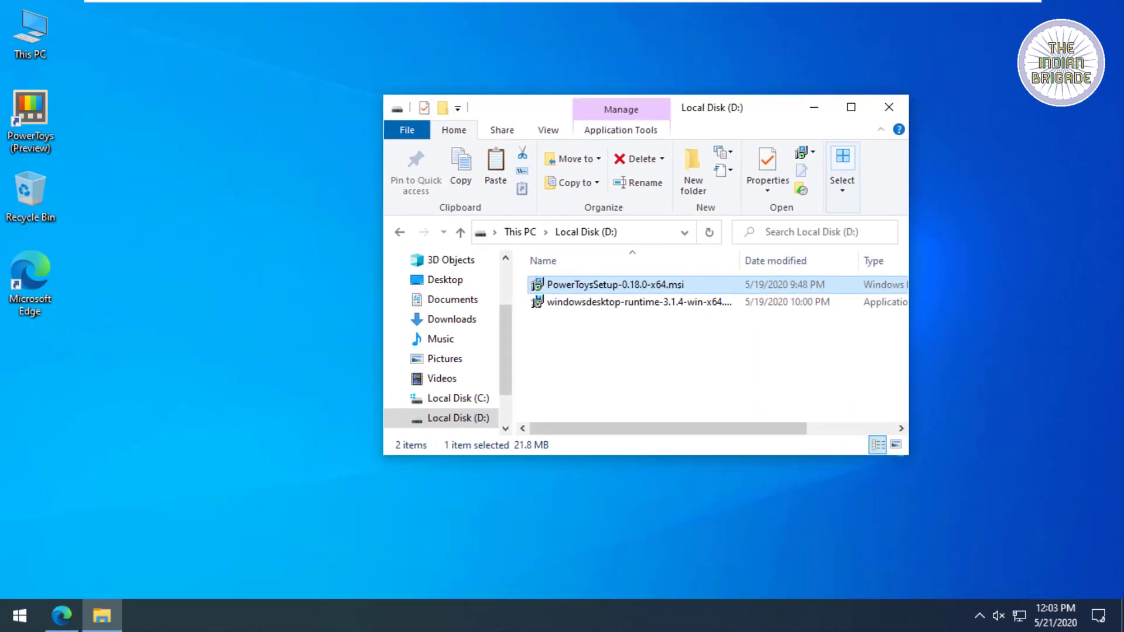
{"action": "right_click", "coordinate": [151, 205]}
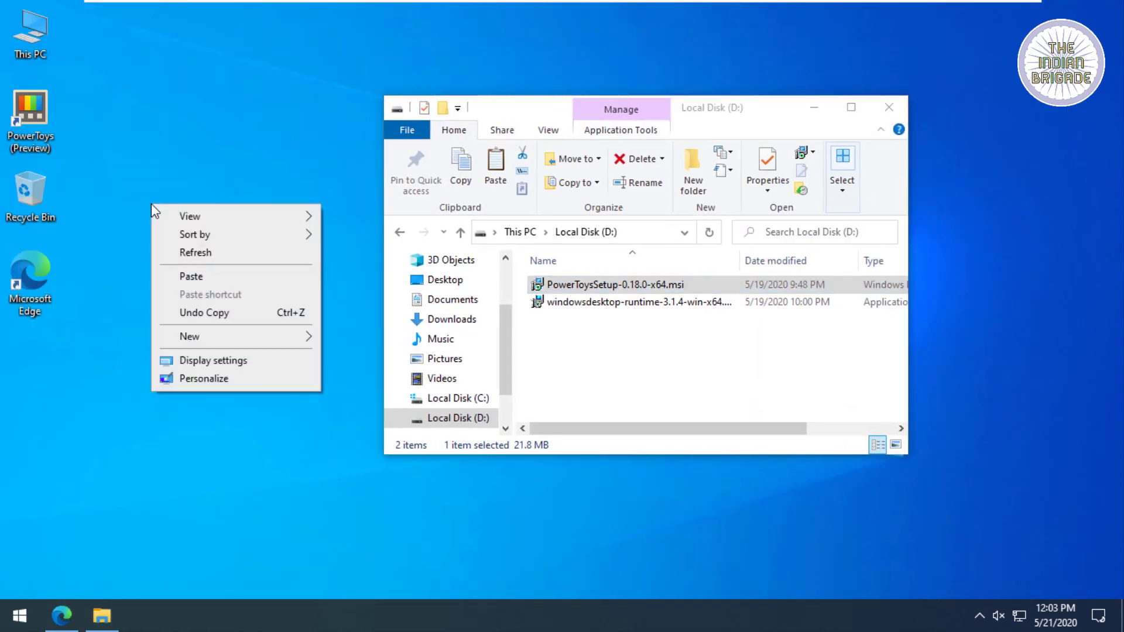
{"action": "left_click", "coordinate": [188, 257]}
Try to launch PowerToys (Preview) from its desktop shortcut, declining the offer to download .NET Core.
{"action": "double_click", "coordinate": [35, 108]}
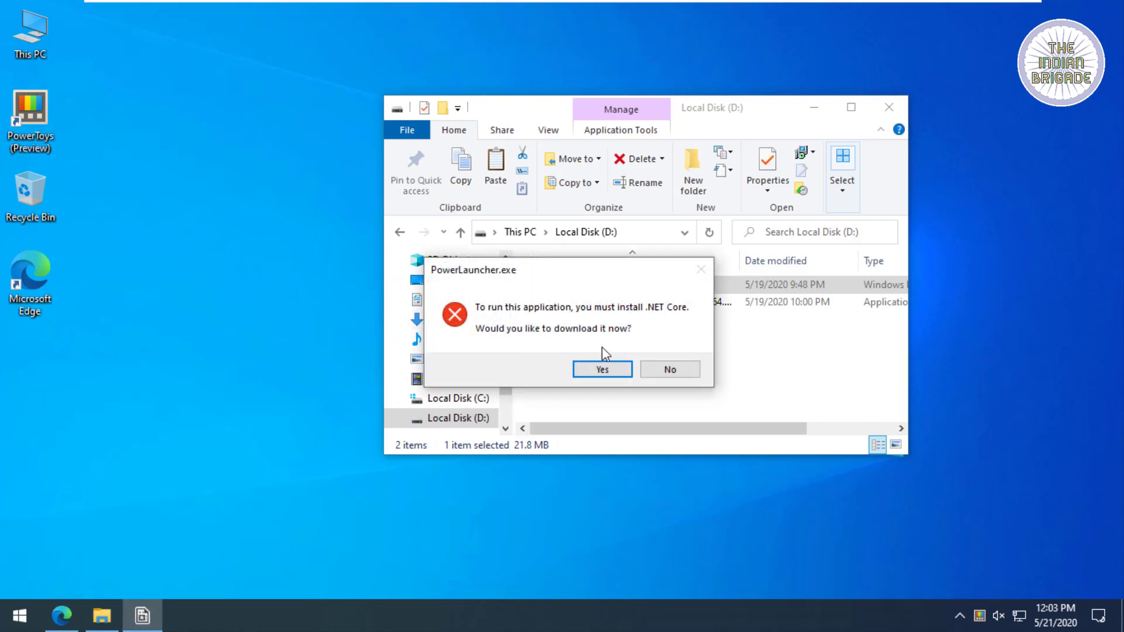
{"action": "left_click", "coordinate": [671, 369]}
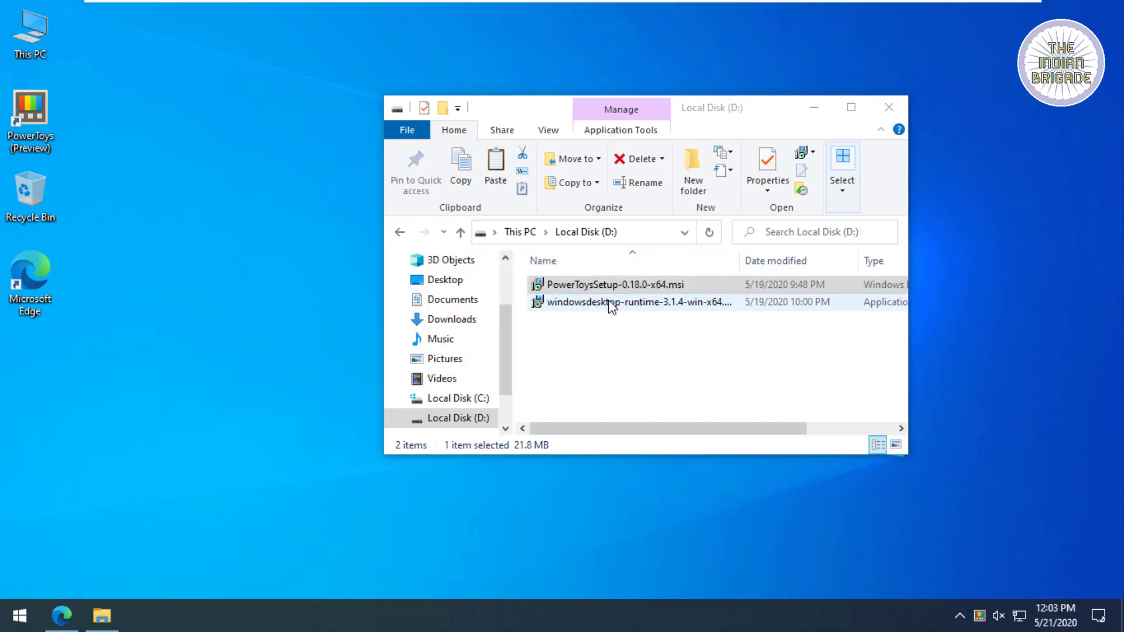
Install Microsoft Windows Desktop Runtime 3.1.4 (x64) from its installer on Local Disk (D:) and close the installer.
{"action": "left_click", "coordinate": [611, 302]}
{"action": "double_click", "coordinate": [611, 303]}
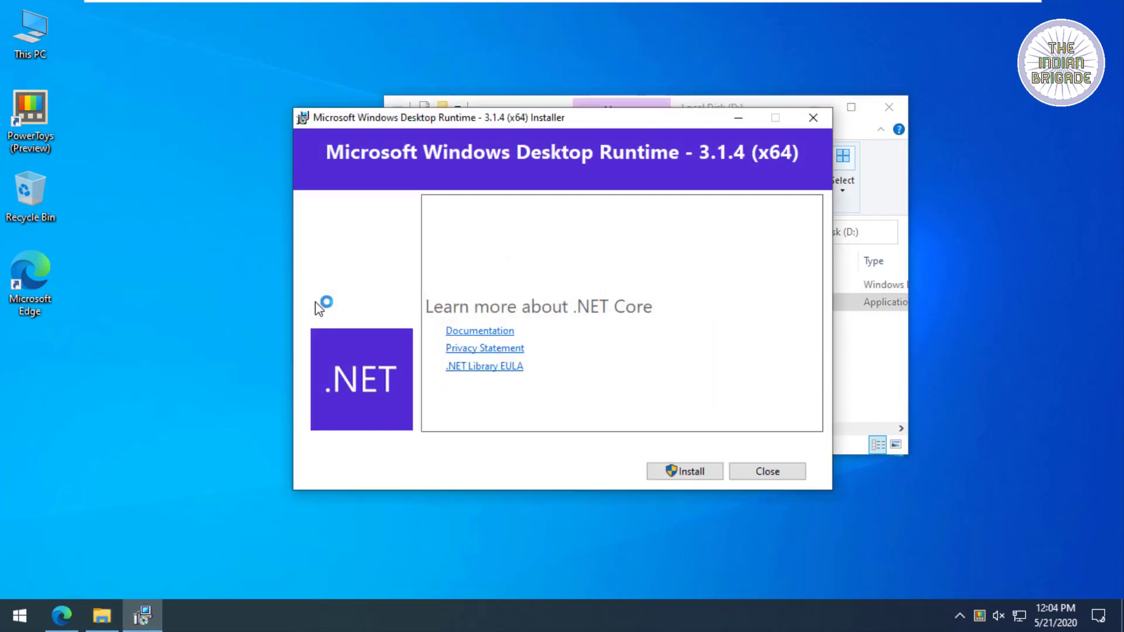
{"action": "left_click", "coordinate": [675, 478]}
{"action": "left_click", "coordinate": [535, 418]}
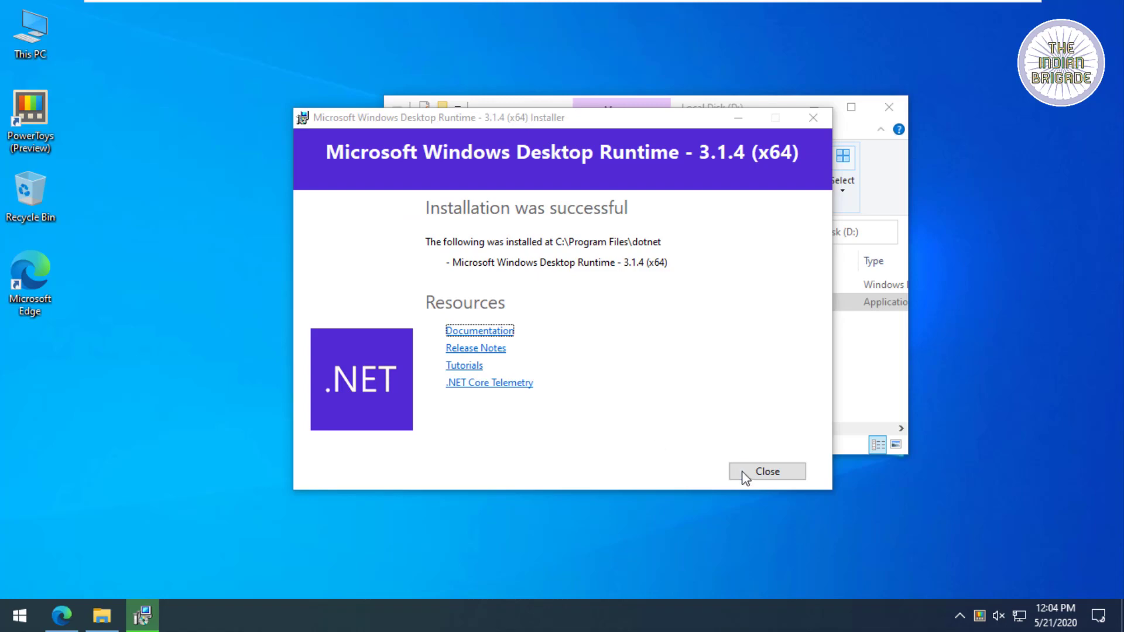
{"action": "left_click", "coordinate": [753, 474]}
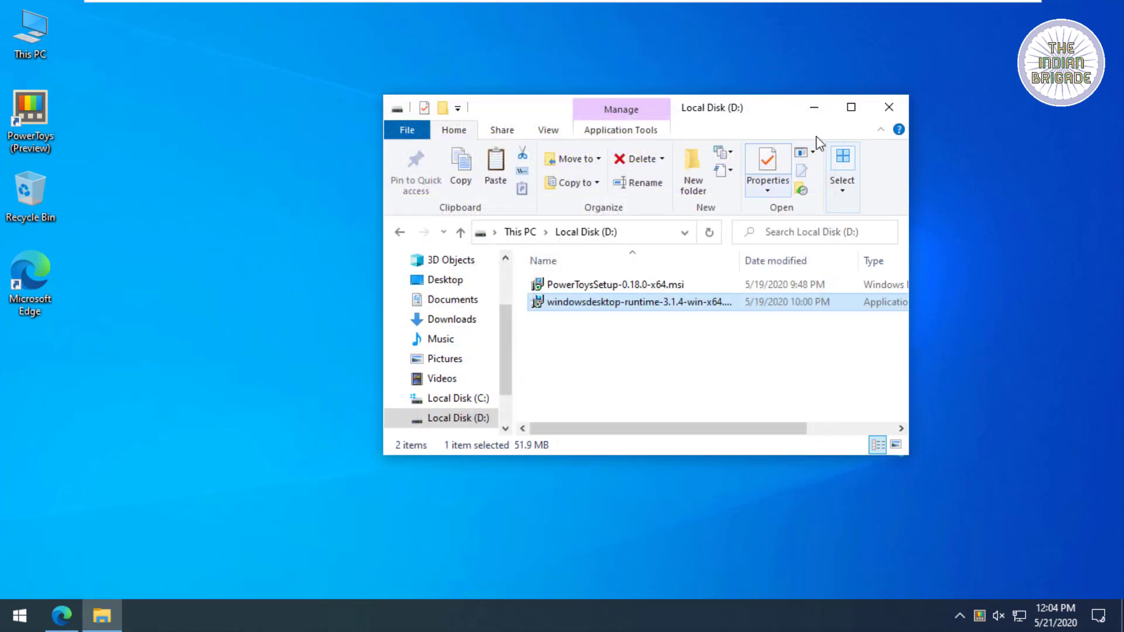
Close the Local Disk (D:) window and open PowerToys (Preview) from its desktop shortcut.
{"action": "left_click", "coordinate": [876, 117]}
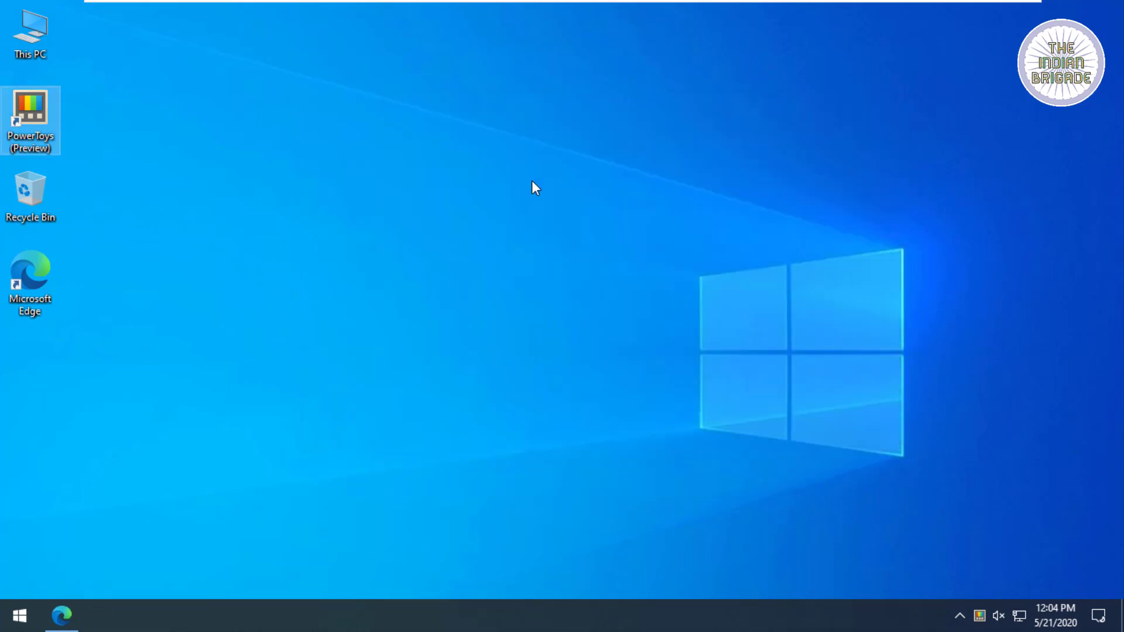
{"action": "right_click", "coordinate": [501, 190]}
{"action": "left_click", "coordinate": [541, 236]}
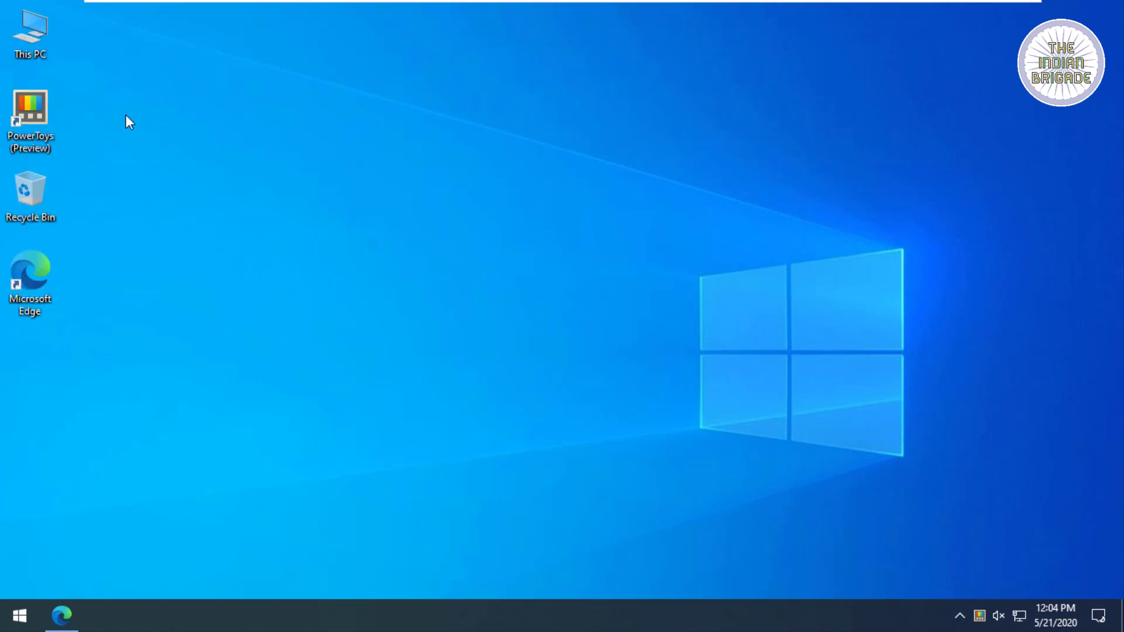
{"action": "double_click", "coordinate": [45, 140]}
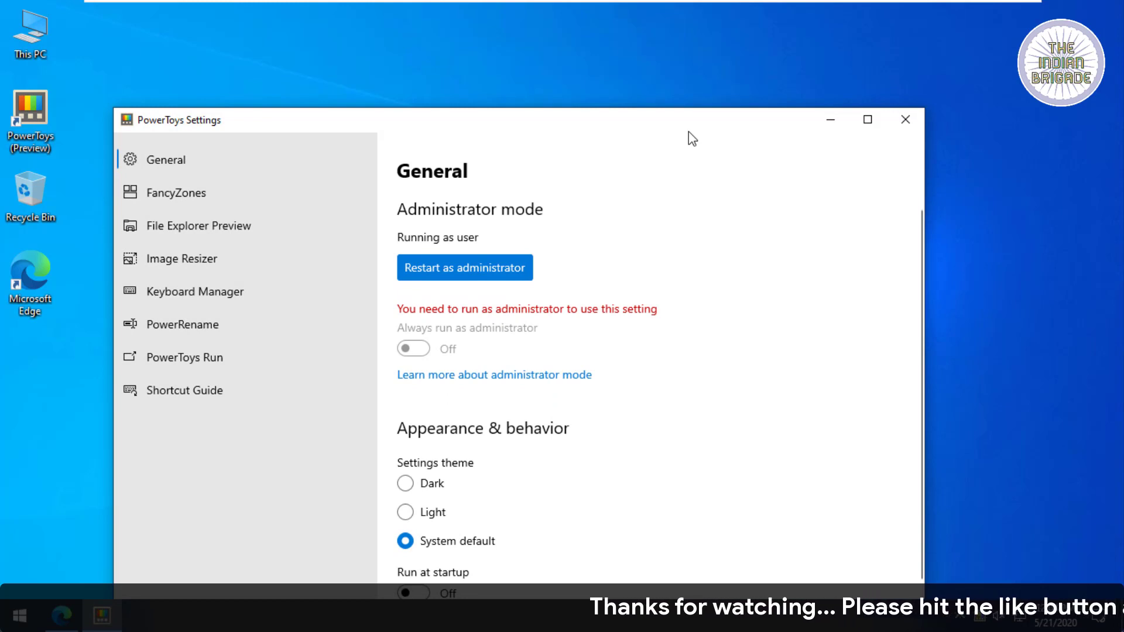
Restart PowerToys as administrator and turn on Always run as administrator in its general settings.
{"action": "left_click_drag", "start_coordinate": [673, 129], "coordinate": [686, 67]}
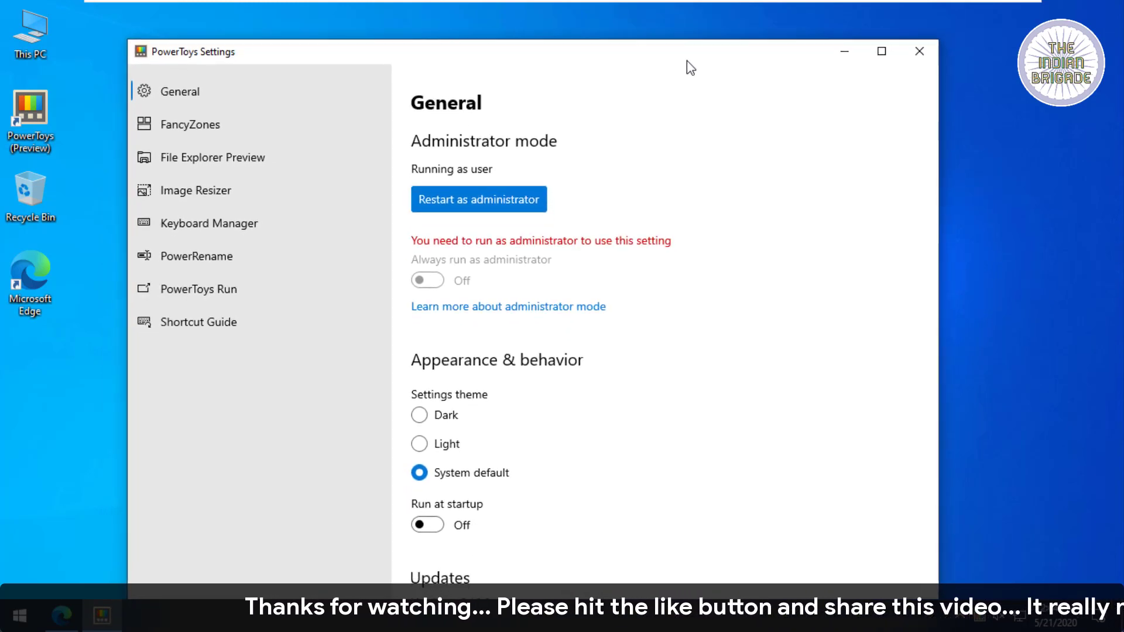
{"action": "left_click", "coordinate": [495, 202]}
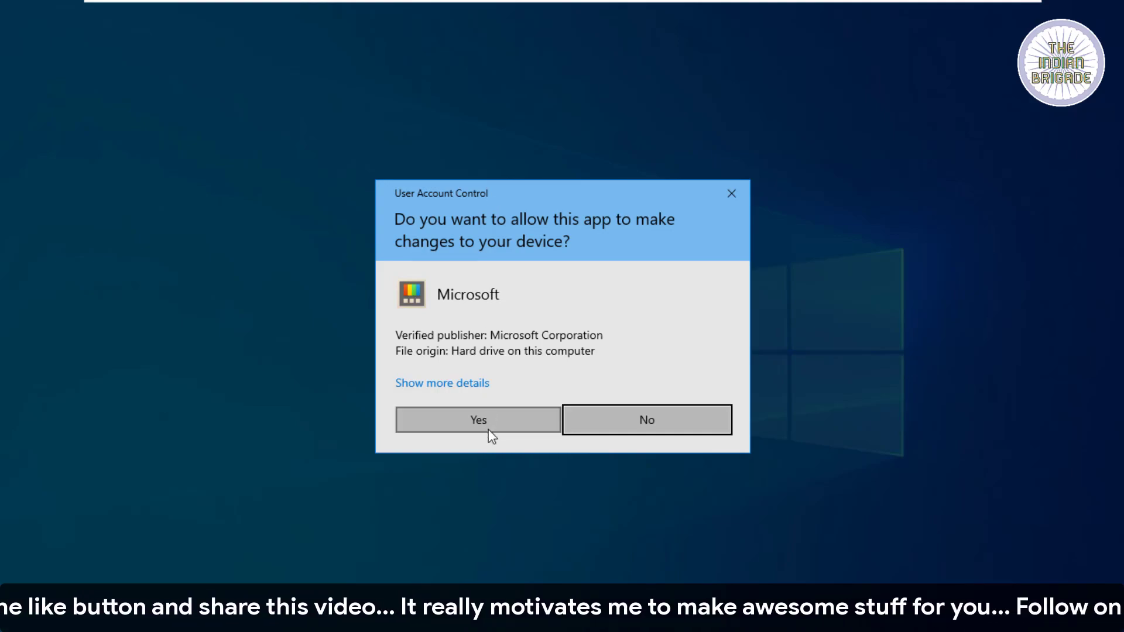
{"action": "left_click", "coordinate": [488, 421]}
{"action": "left_click", "coordinate": [982, 617]}
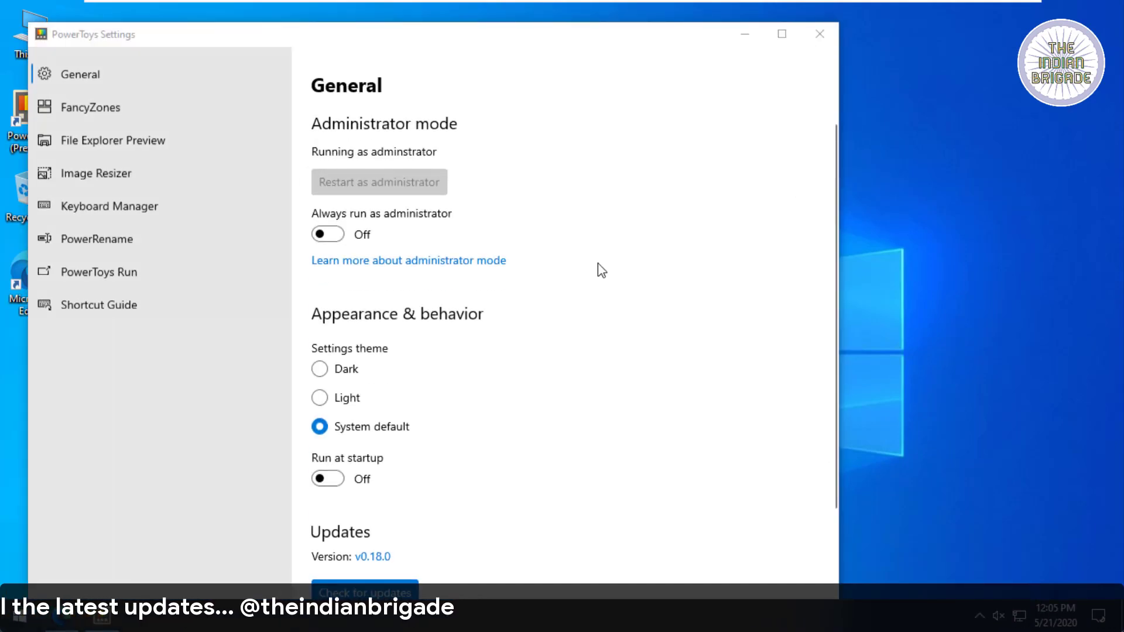
{"action": "left_click", "coordinate": [326, 235]}
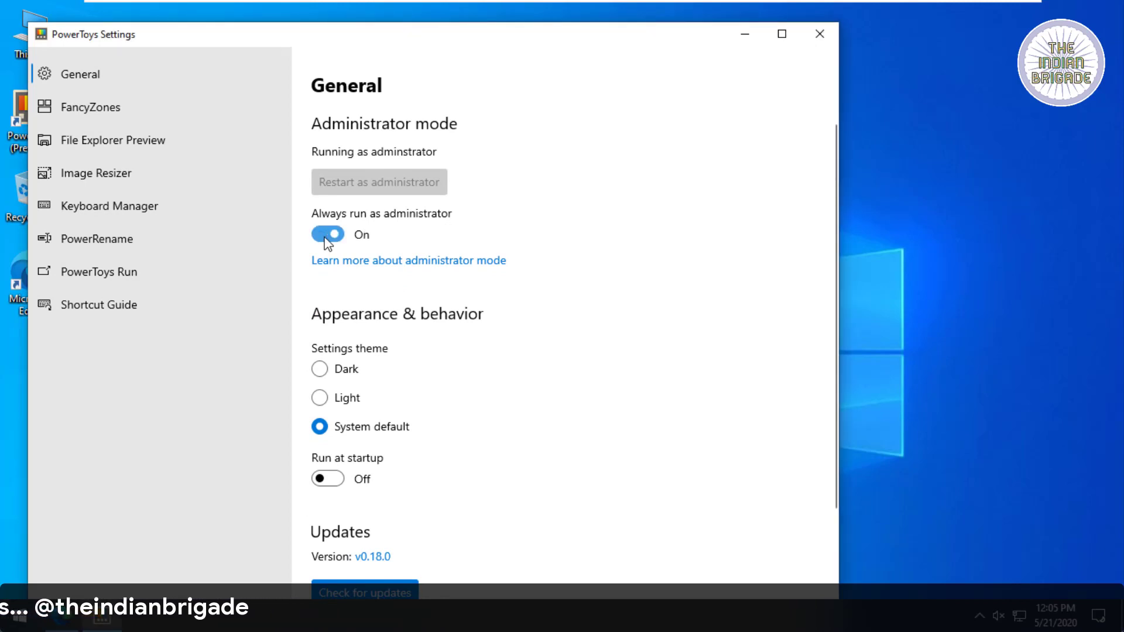
Look through the remaining General options and the FancyZones, Image Resizer, File Explorer Preview, Keyboard Manager, PowerRename, PowerToys Run and Shortcut Guide settings.
{"action": "scroll", "coordinate": [503, 405], "scroll_direction": "down", "scroll_amount": 3}
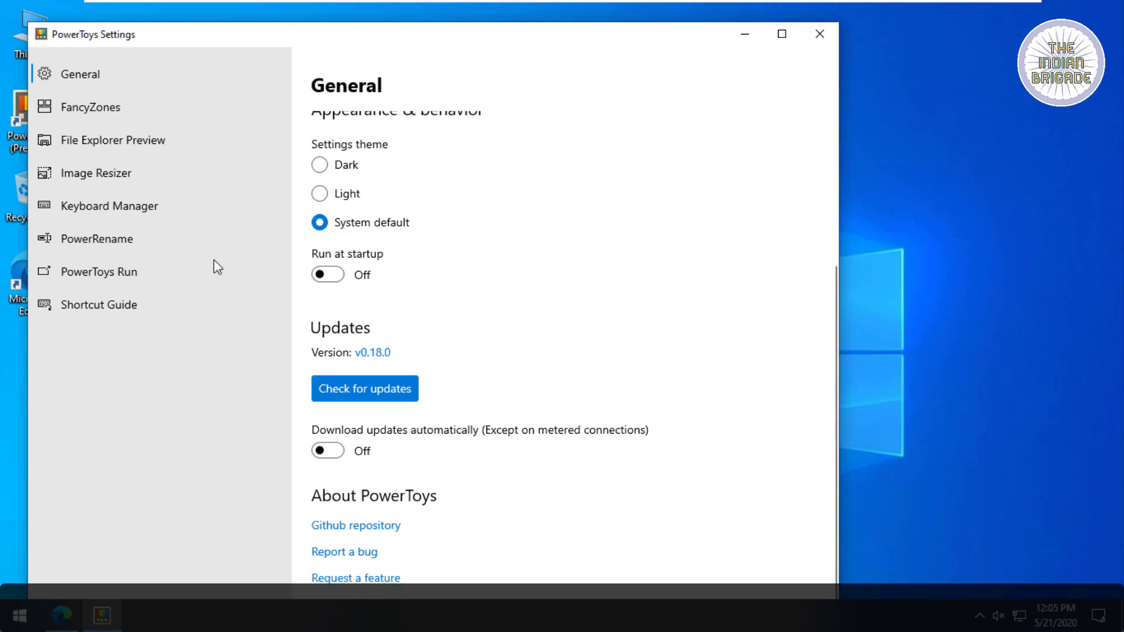
{"action": "left_click", "coordinate": [263, 105]}
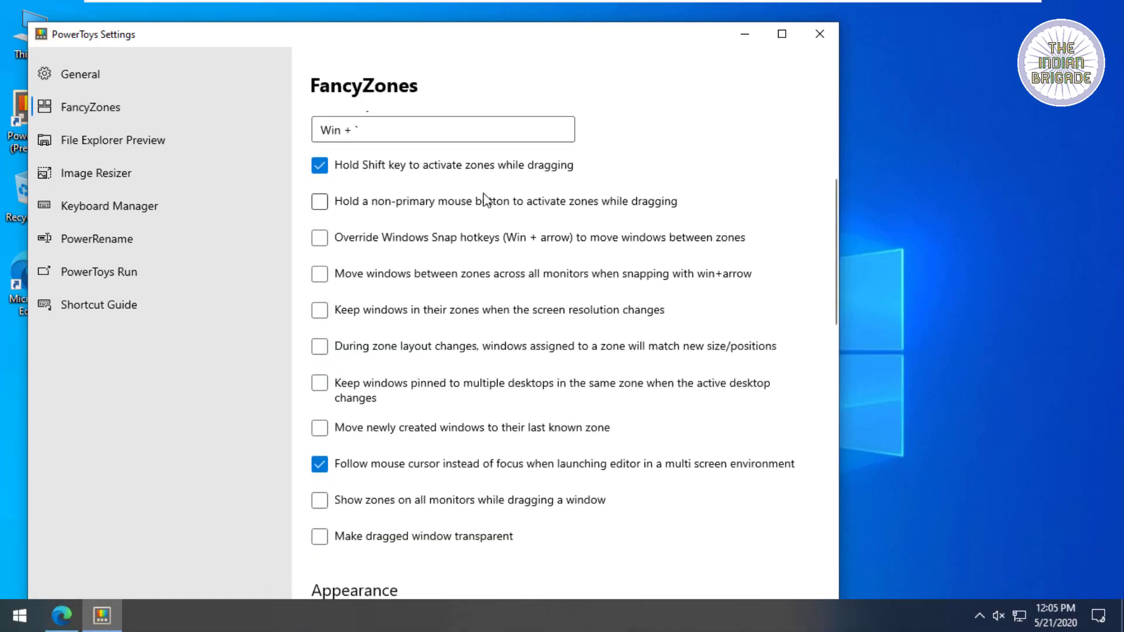
{"action": "scroll", "coordinate": [484, 200], "scroll_direction": "up", "scroll_amount": 3}
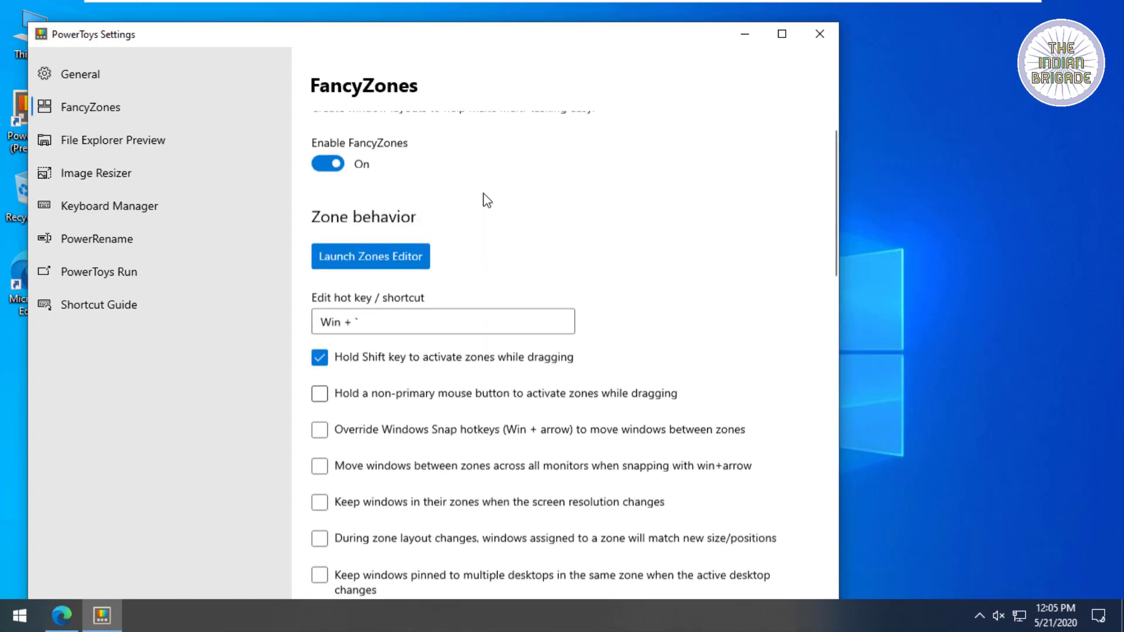
{"action": "left_click", "coordinate": [162, 171]}
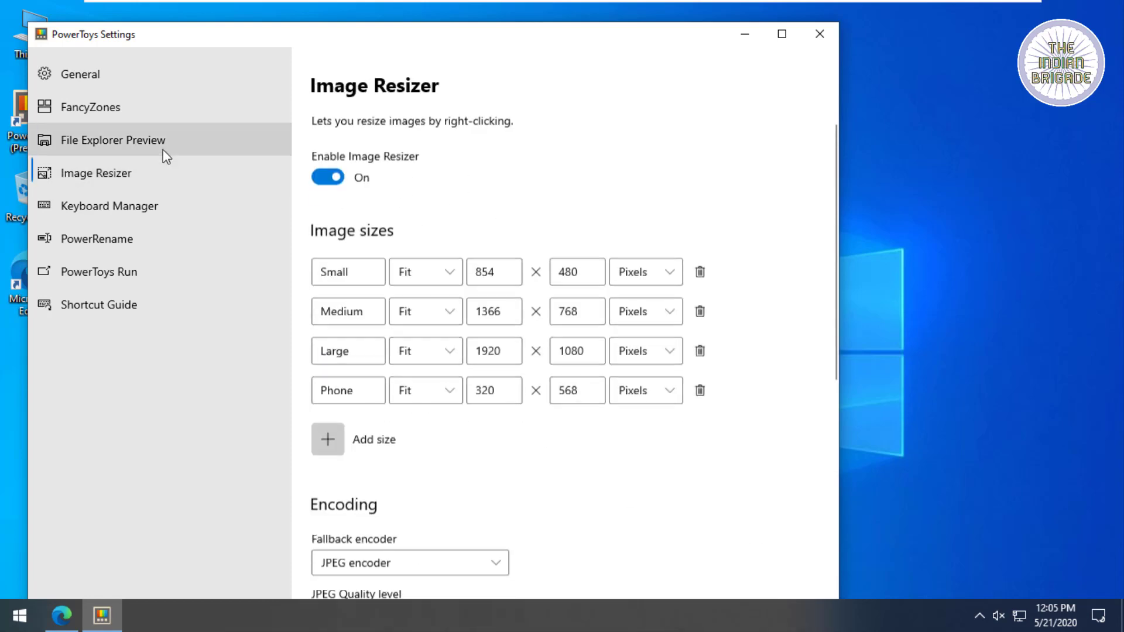
{"action": "left_click", "coordinate": [164, 146]}
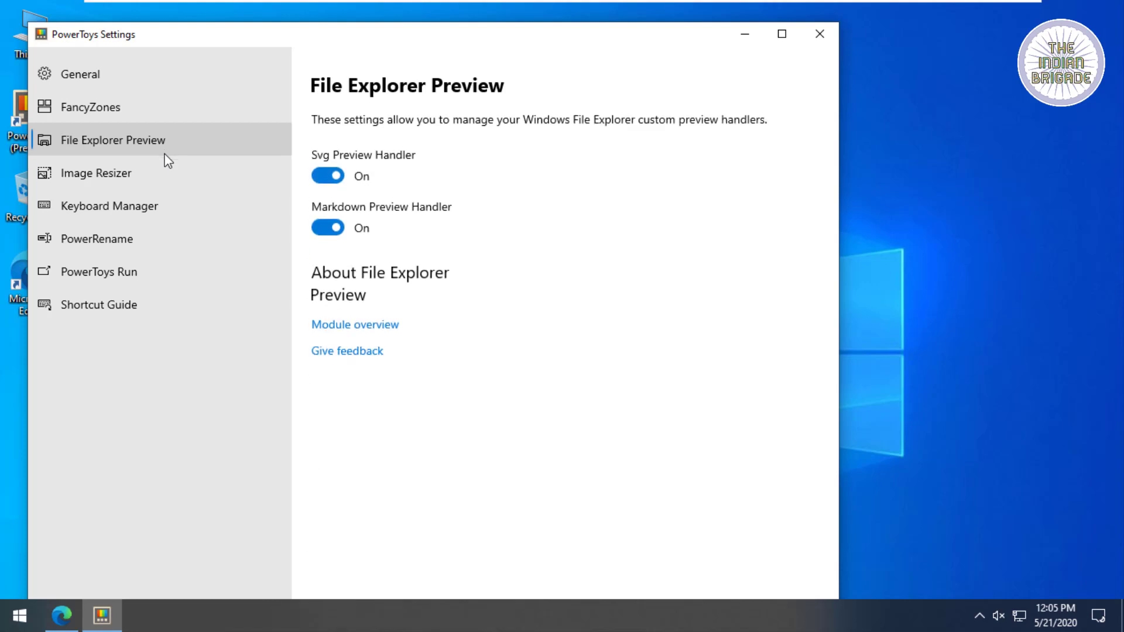
{"action": "left_click", "coordinate": [198, 211]}
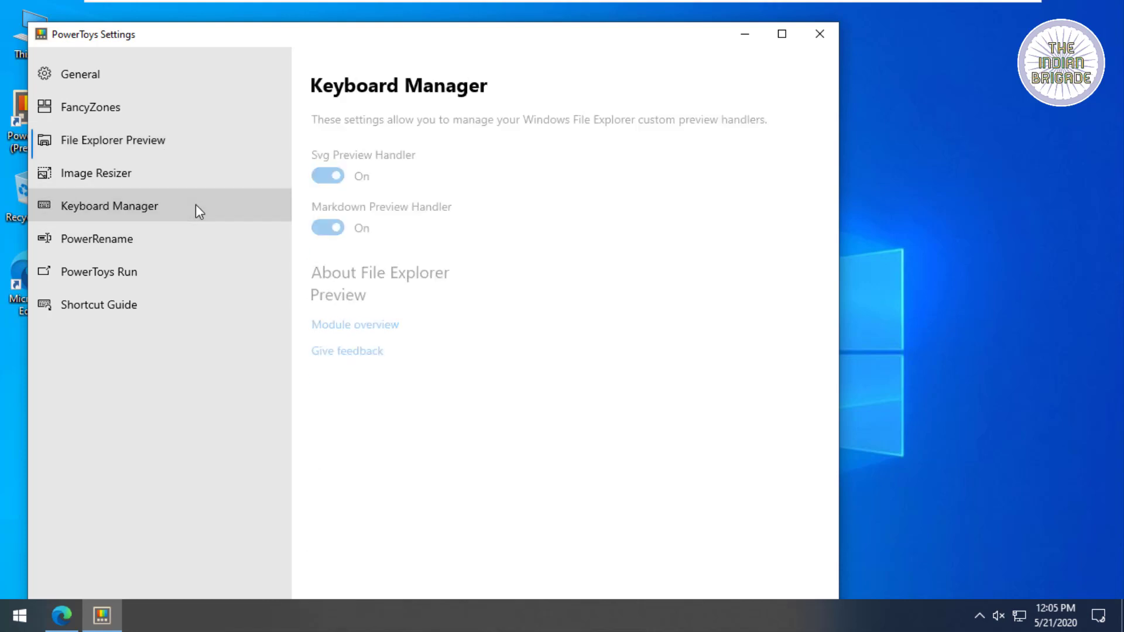
{"action": "left_click", "coordinate": [208, 242]}
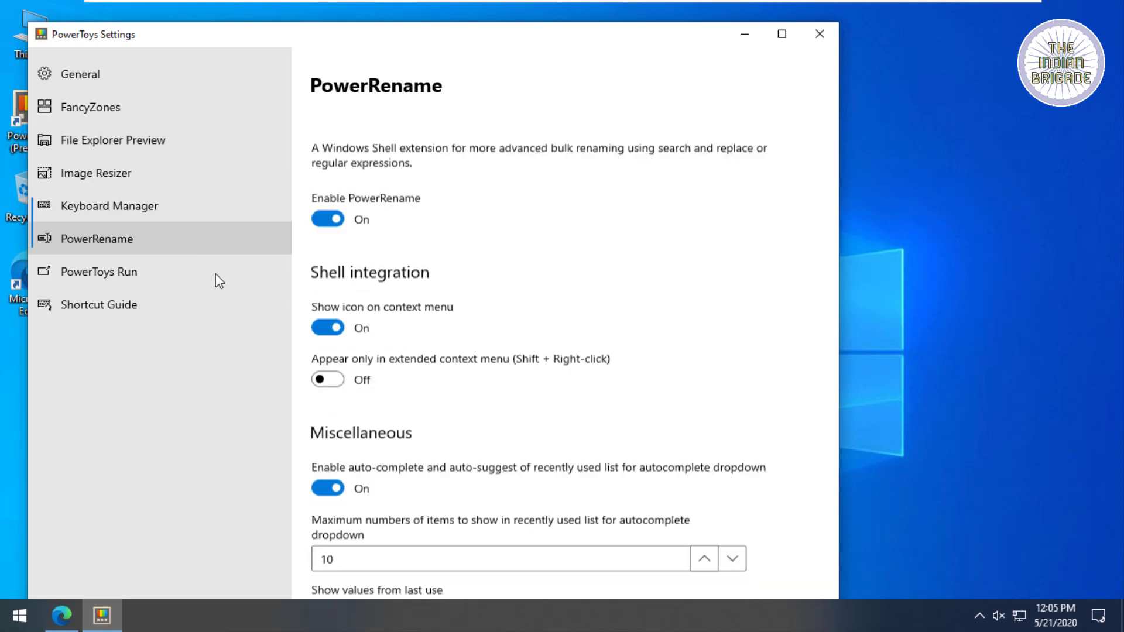
{"action": "left_click", "coordinate": [216, 276]}
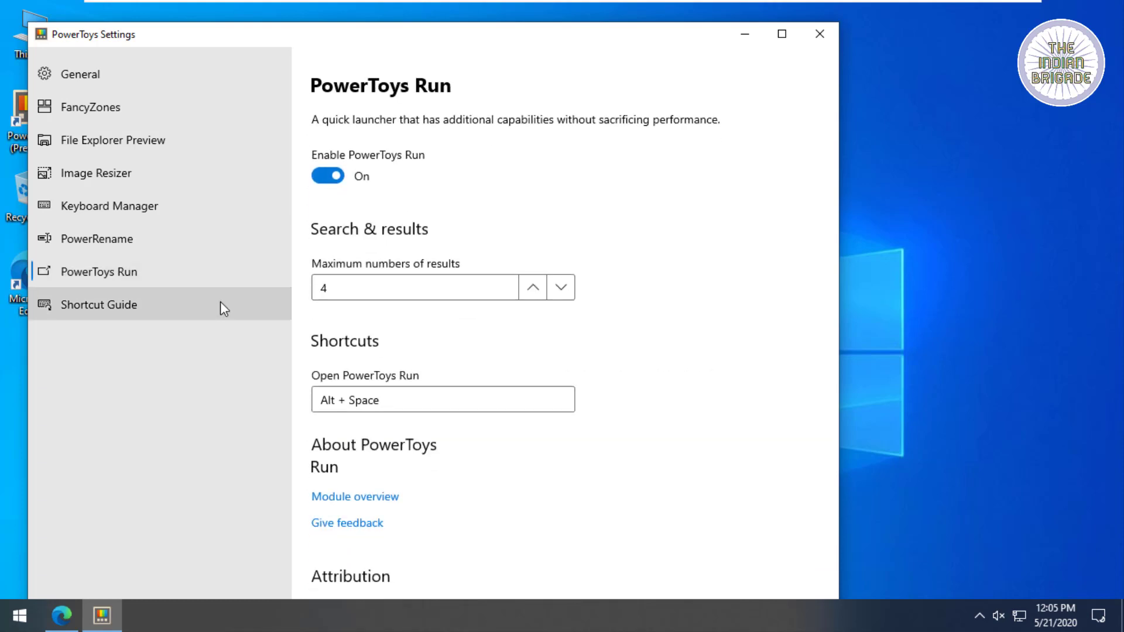
{"action": "left_click", "coordinate": [220, 301]}
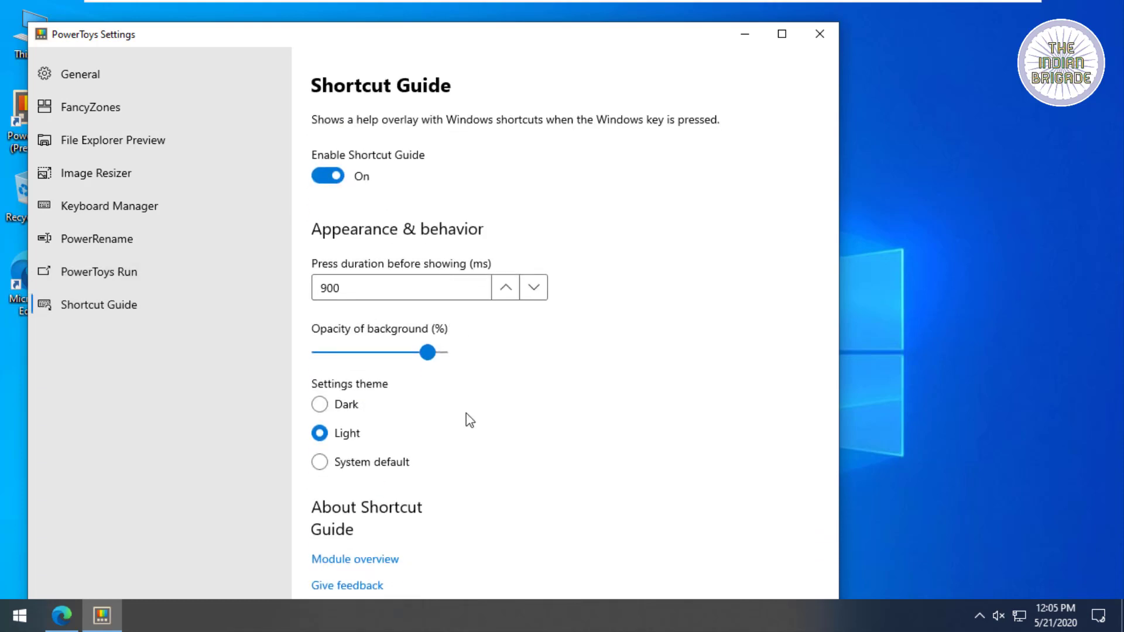
Close the PowerToys settings window and refresh the desktop.
{"action": "left_click", "coordinate": [820, 34]}
{"action": "right_click", "coordinate": [621, 101]}
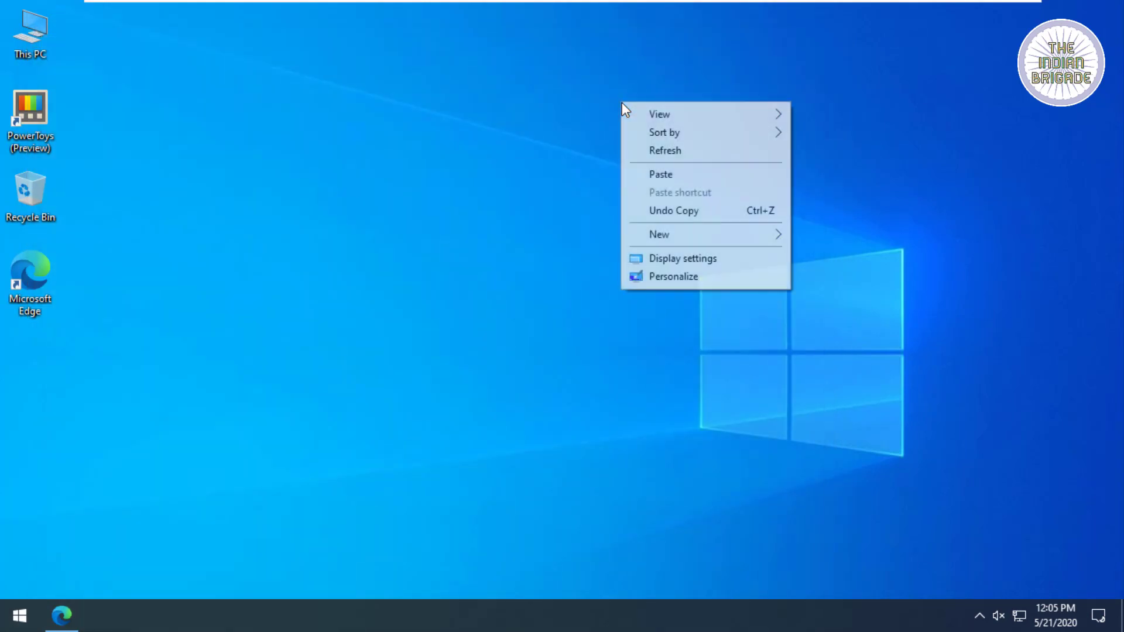
{"action": "left_click", "coordinate": [651, 150]}
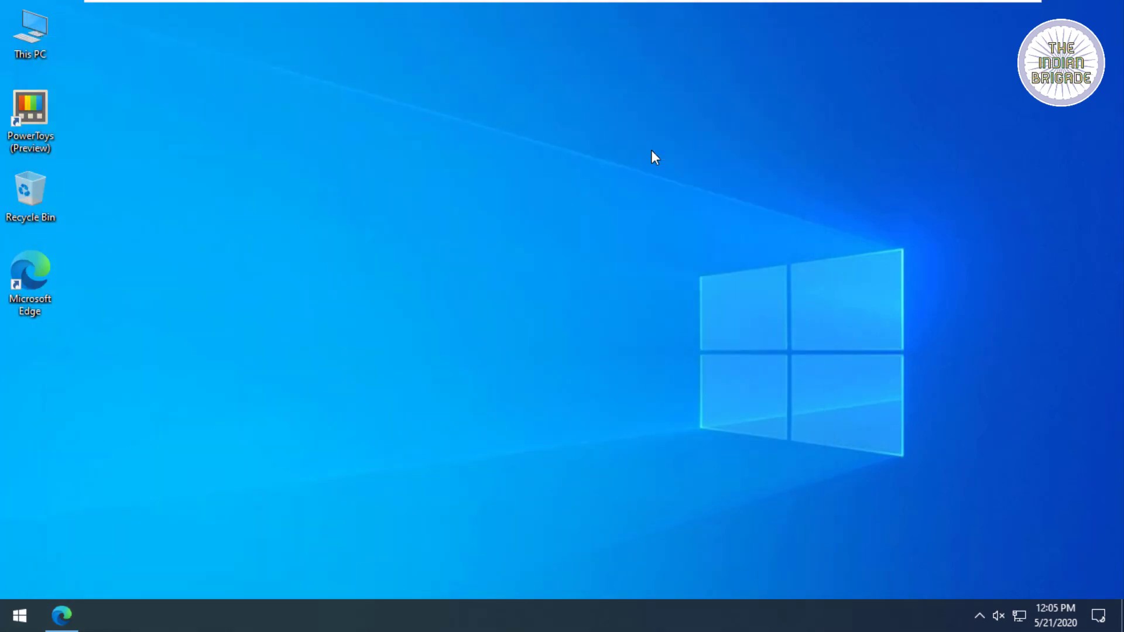
Launch Calculator from PowerToys Run by searching for "cal", and move its window nearer the middle of the desktop.
{"action": "key", "text": "alt+space"}
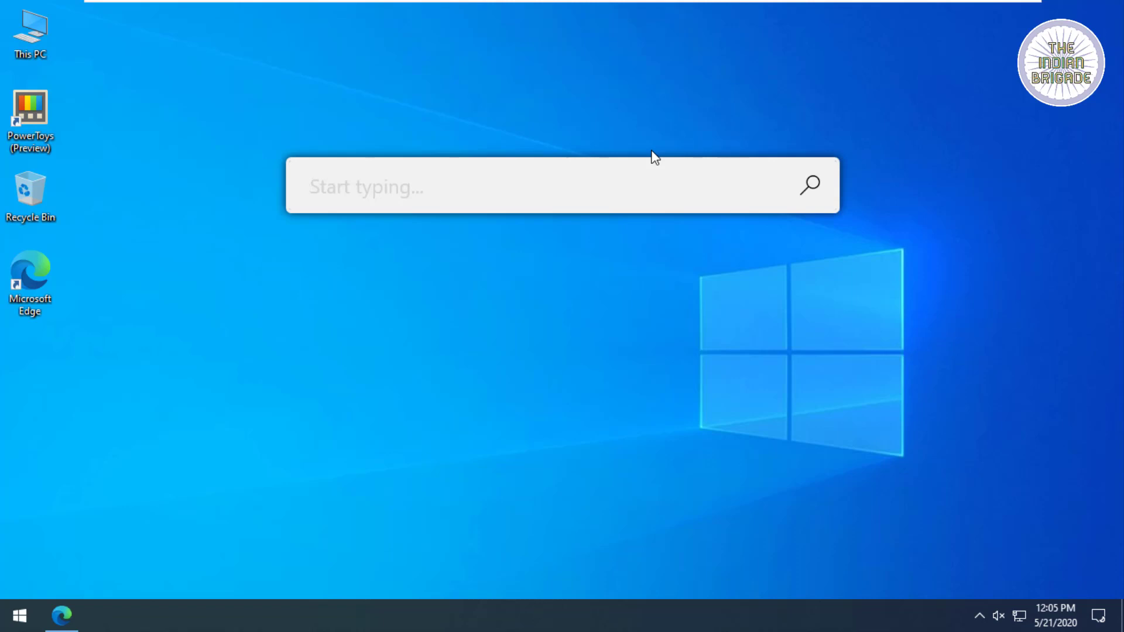
{"action": "type", "text": "cal"}
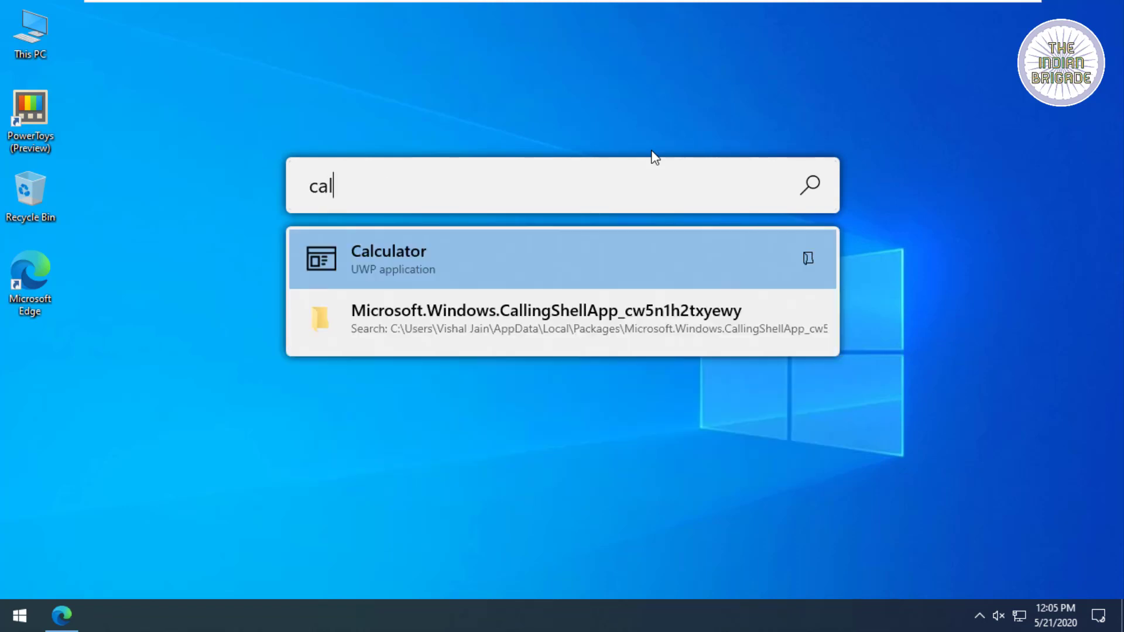
{"action": "key", "text": "Down"}
{"action": "key", "text": "Up"}
{"action": "key", "text": "Return"}
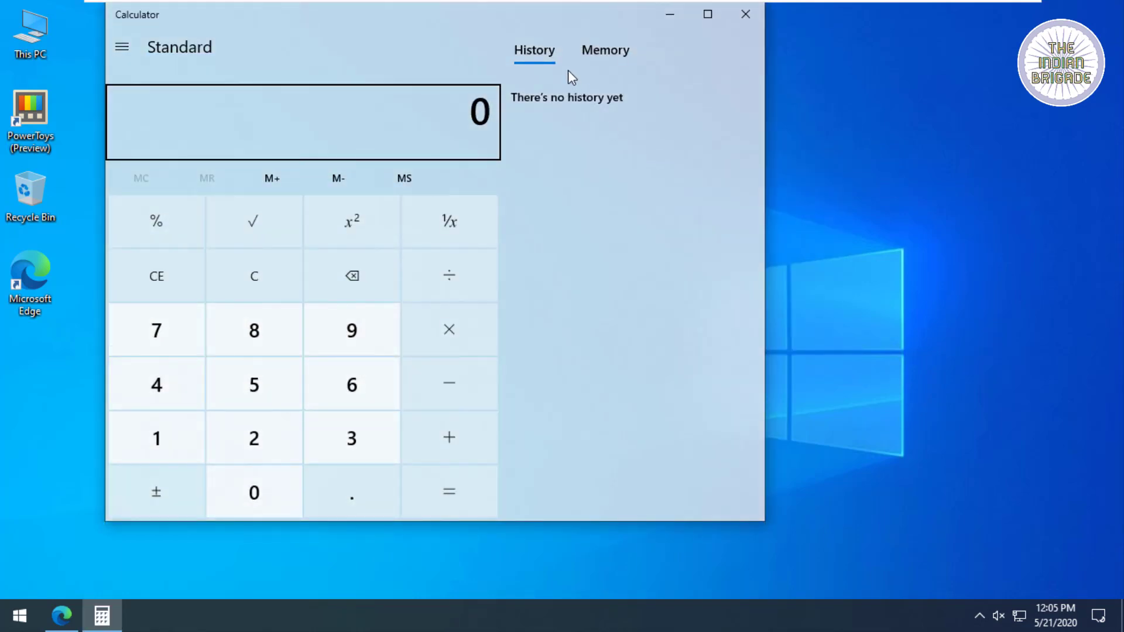
{"action": "left_click_drag", "start_coordinate": [563, 26], "coordinate": [709, 88]}
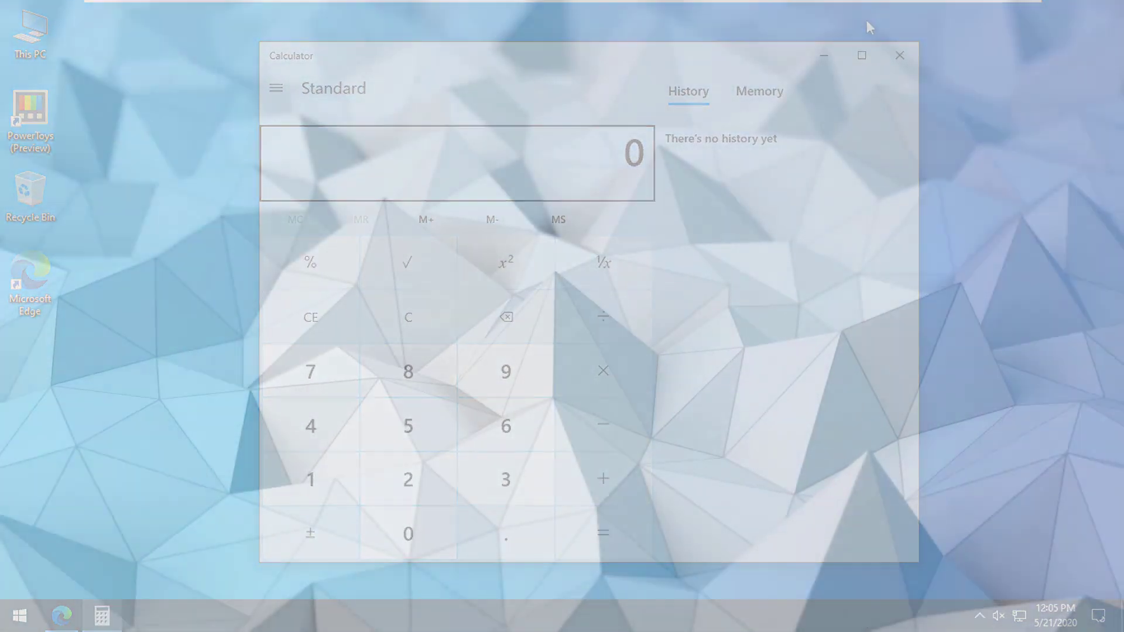